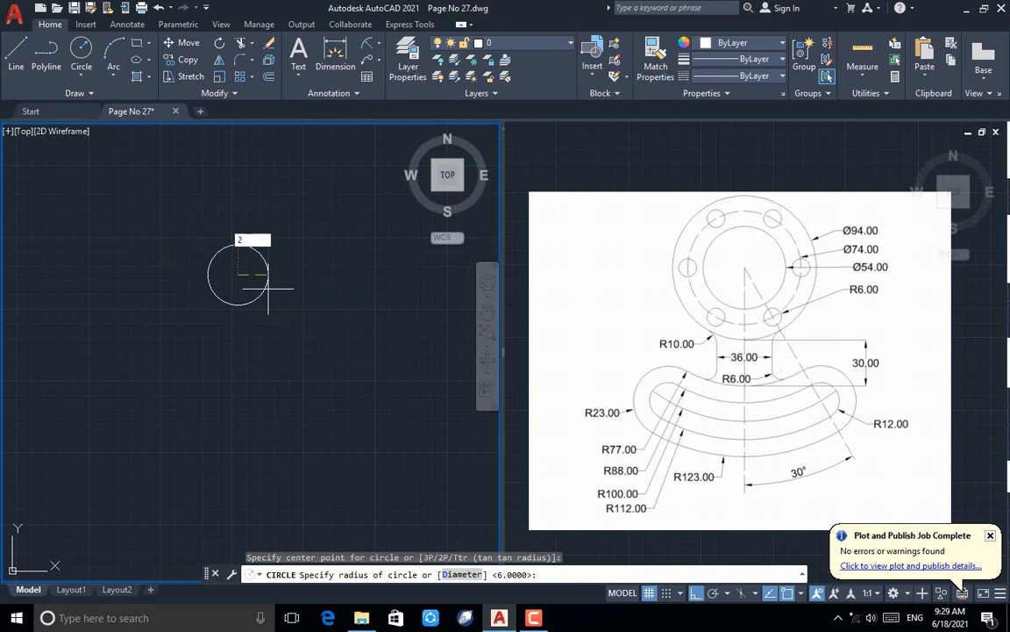
Draw three concentric circles with radii 27, 37 and 47 around one common centre.
{"action": "key", "text": "Return"}
{"action": "key", "text": "Return"}
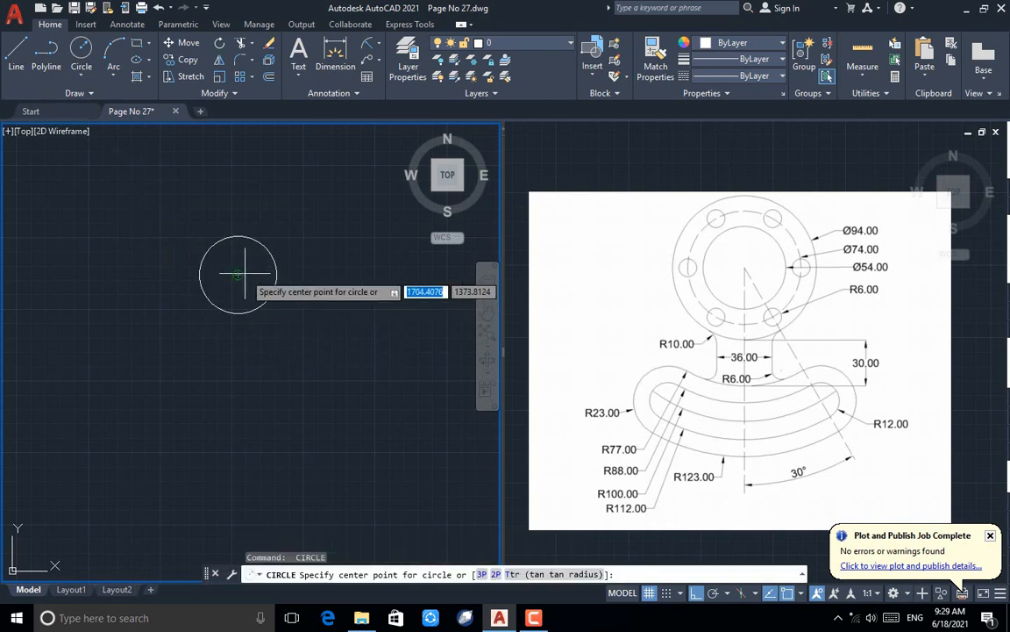
{"action": "left_click", "coordinate": [238, 275]}
{"action": "type", "text": "37"}
{"action": "key", "text": "Return"}
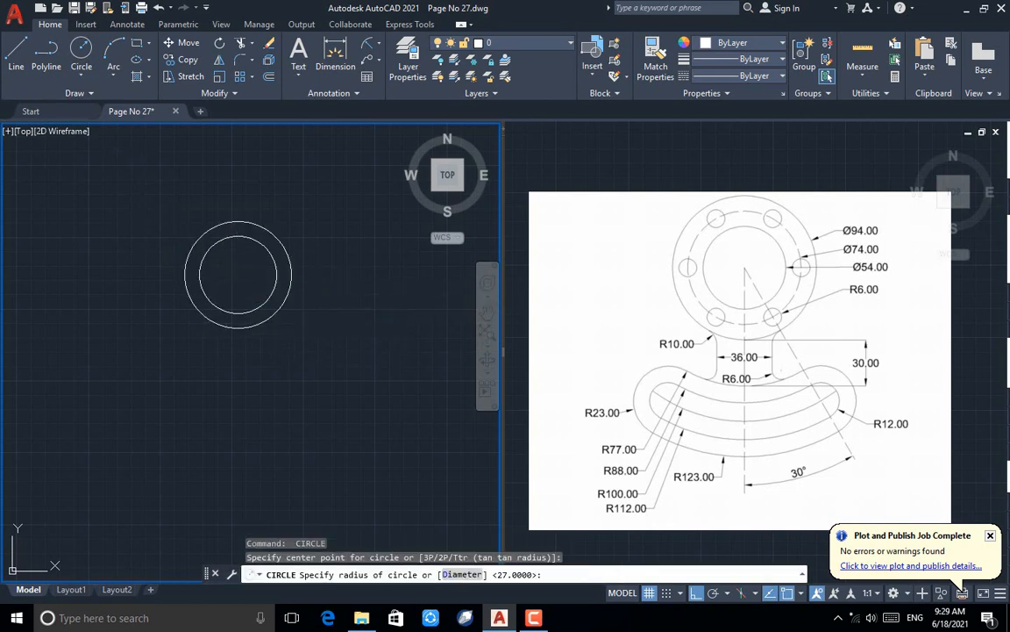
{"action": "key", "text": "Return"}
{"action": "left_click", "coordinate": [237, 275]}
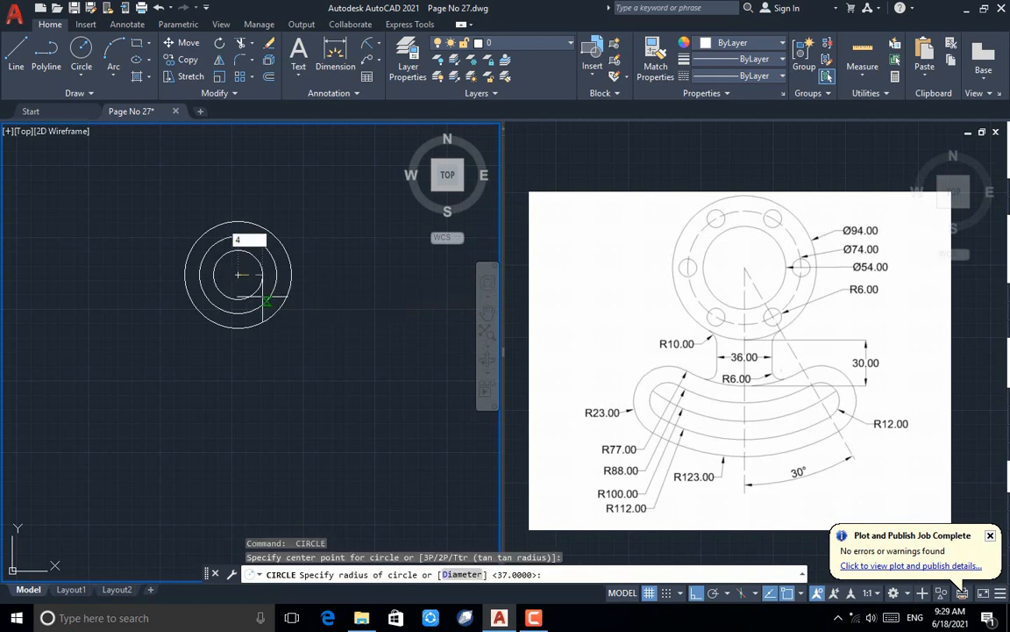
{"action": "key", "text": "Return"}
{"action": "key", "text": "Escape"}
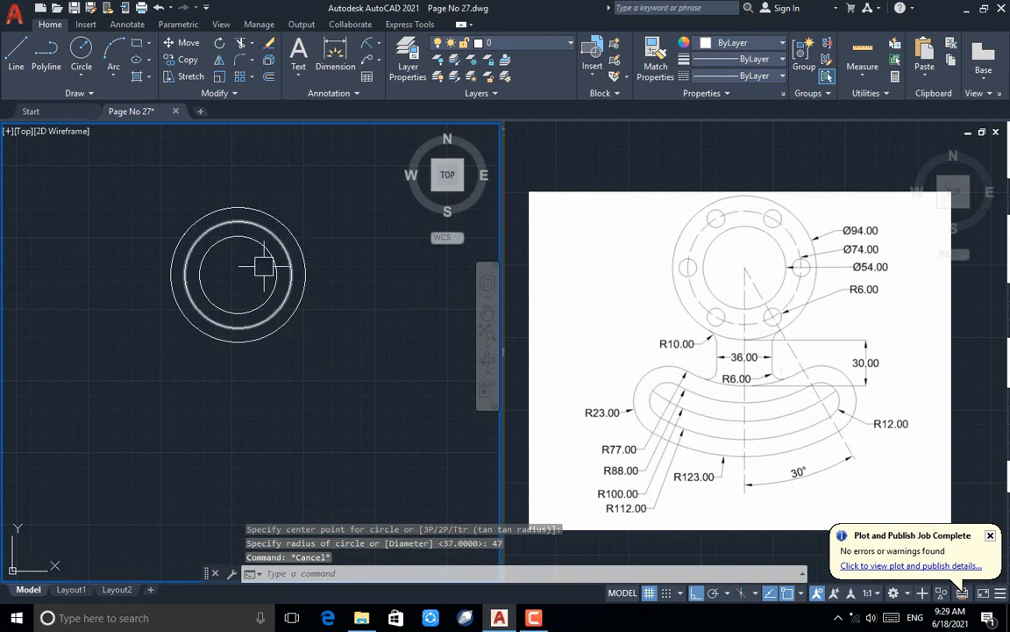
Add circles of radius 77 and 88 on the same centre as the existing circles.
{"action": "type", "text": "c"}
{"action": "key", "text": "Return"}
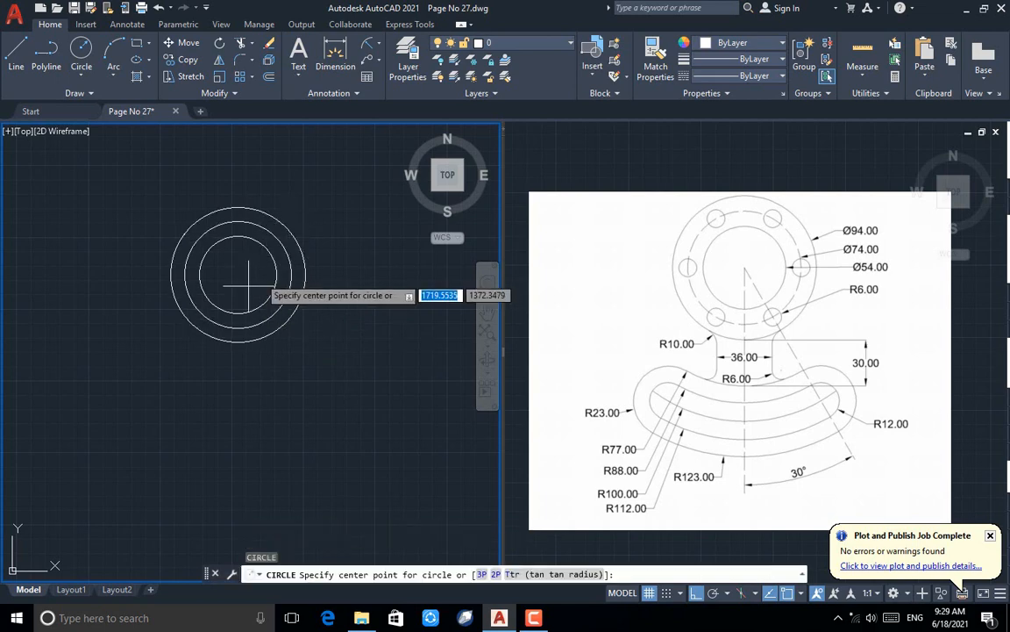
{"action": "left_click", "coordinate": [237, 274]}
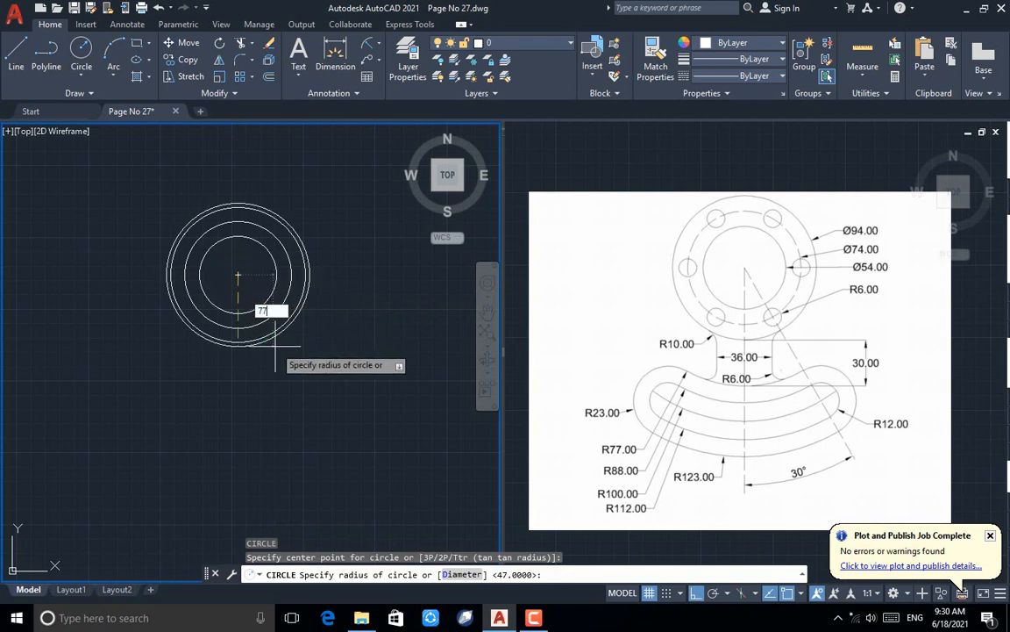
{"action": "key", "text": "Return"}
{"action": "key", "text": "Return"}
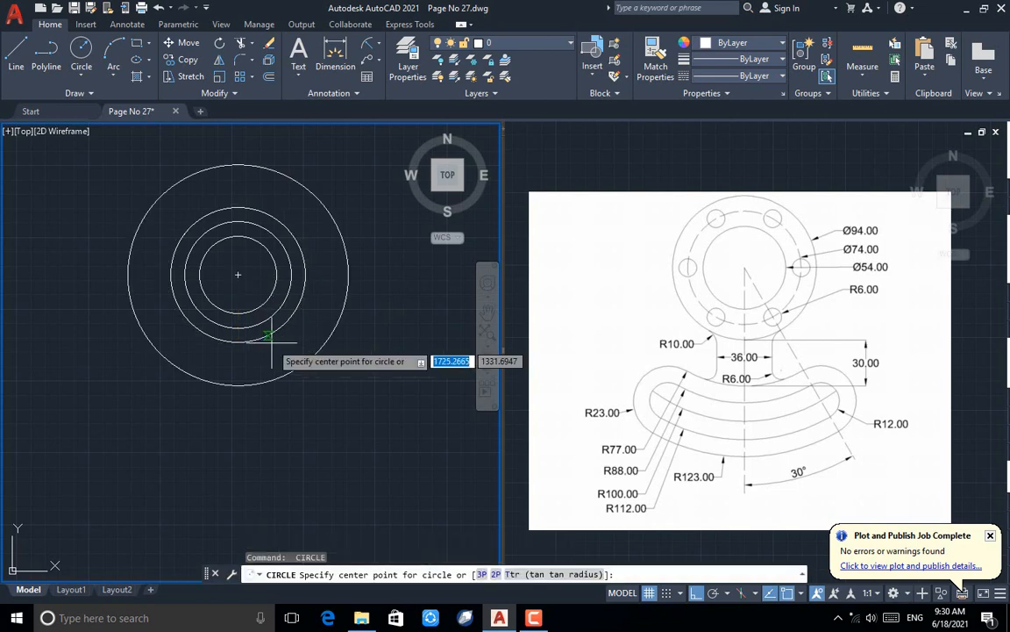
{"action": "left_click", "coordinate": [237, 274]}
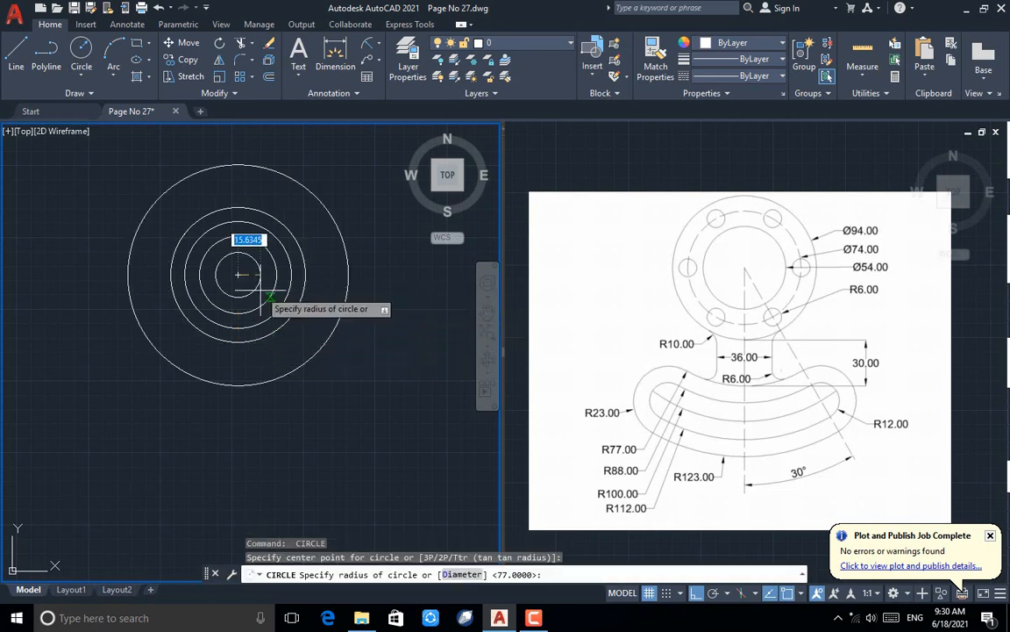
{"action": "type", "text": "88"}
{"action": "key", "text": "Return"}
Add three more concentric circles with radii 100, 112 and 123 around the common centre.
{"action": "key", "text": "Return"}
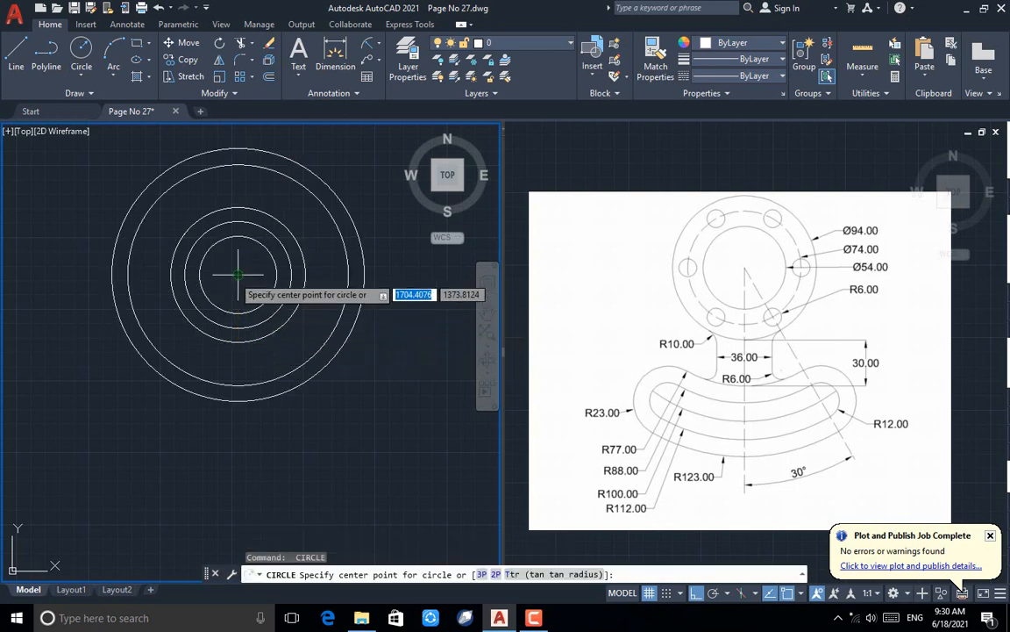
{"action": "left_click", "coordinate": [237, 275]}
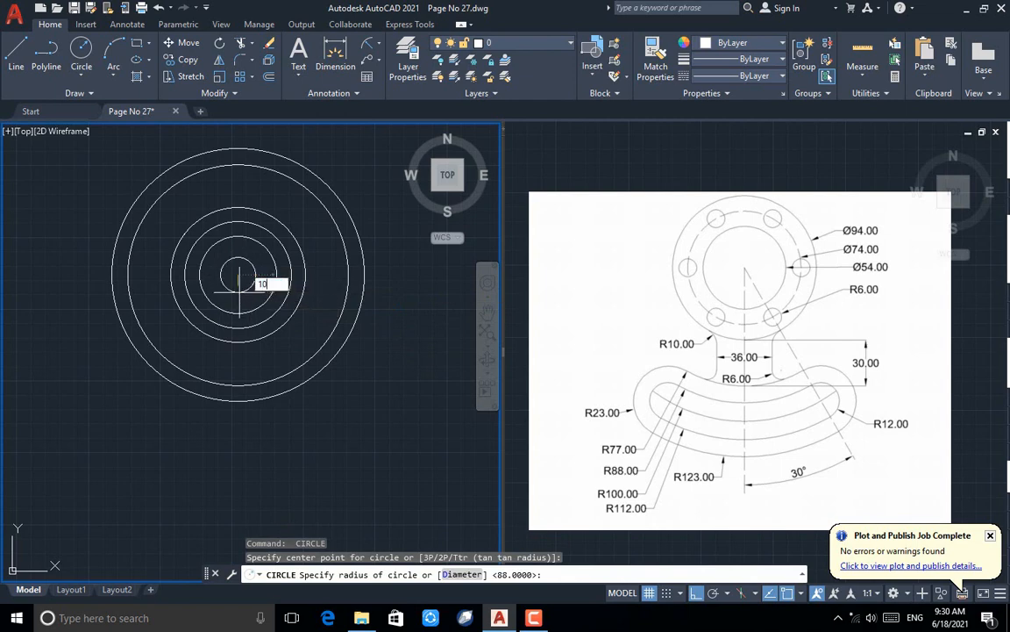
{"action": "key", "text": "Return"}
{"action": "key", "text": "Return"}
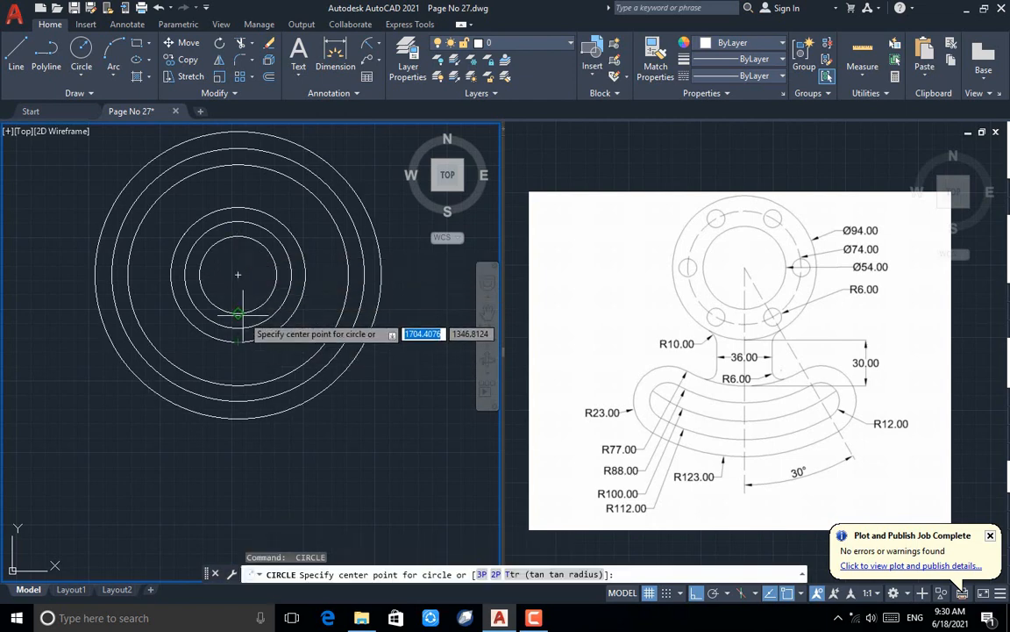
{"action": "left_click", "coordinate": [237, 275]}
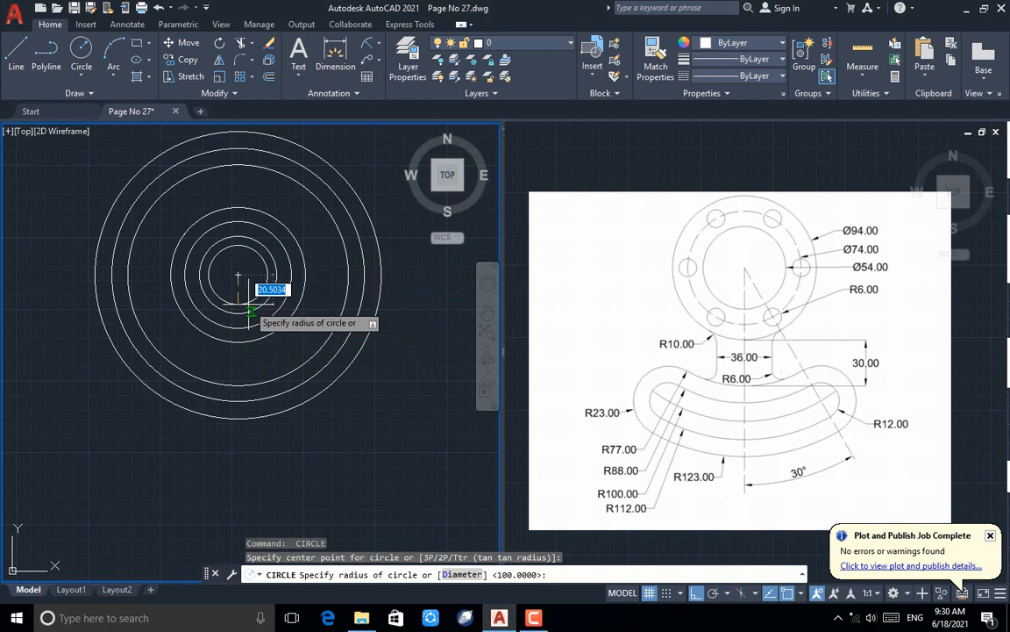
{"action": "key", "text": "Return"}
{"action": "key", "text": "Return"}
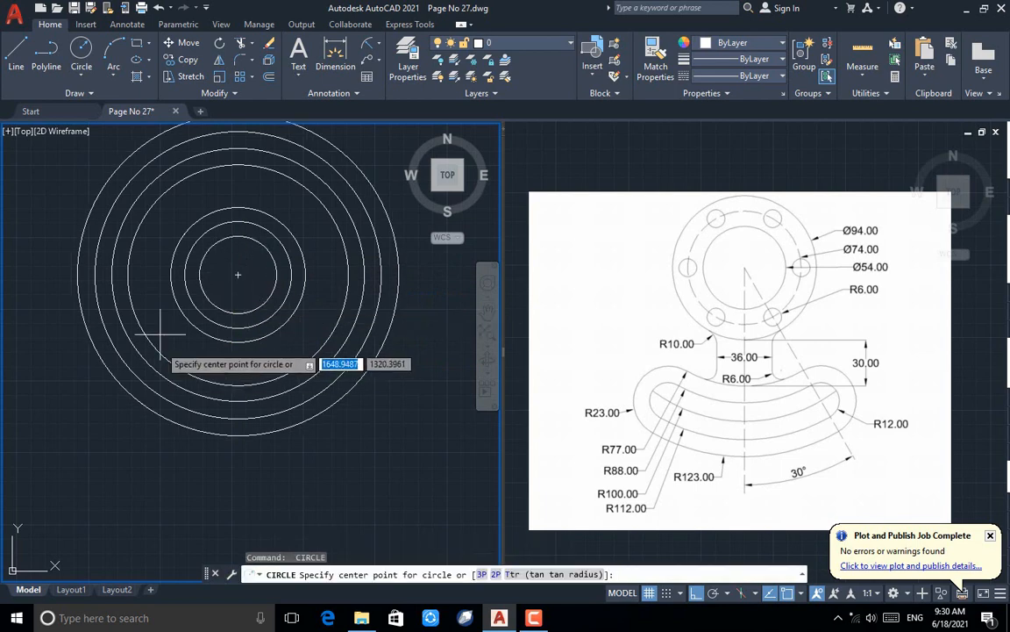
{"action": "left_click", "coordinate": [237, 274]}
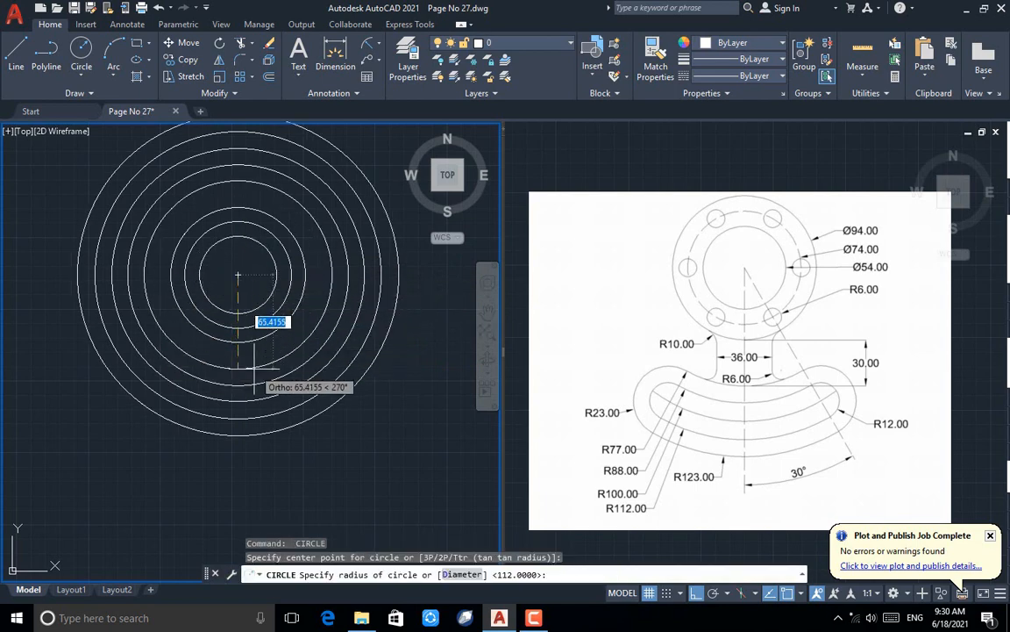
{"action": "key", "text": "Return"}
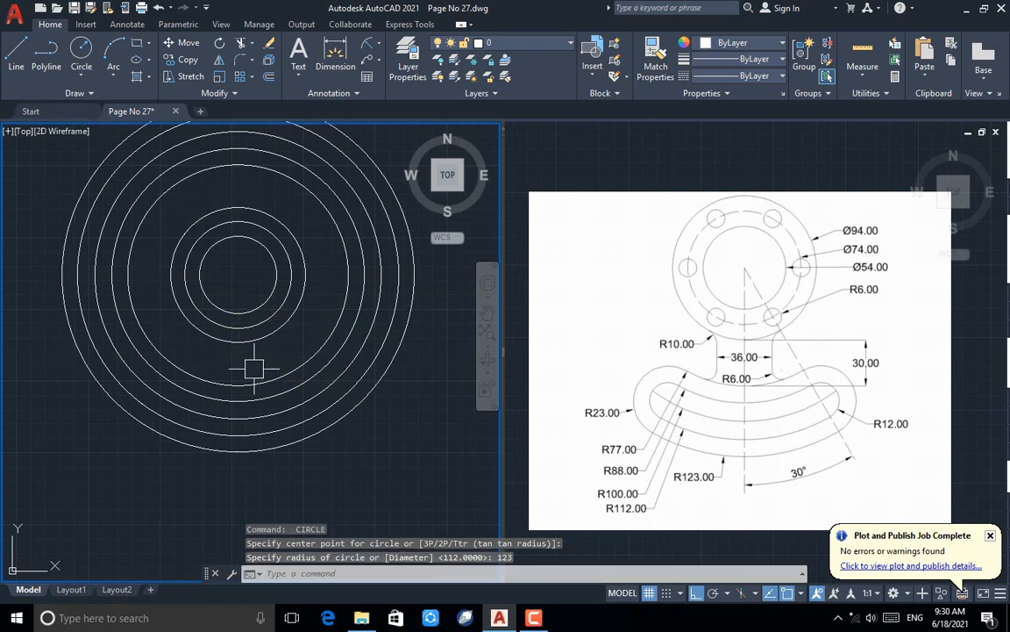
{"action": "key", "text": "Escape"}
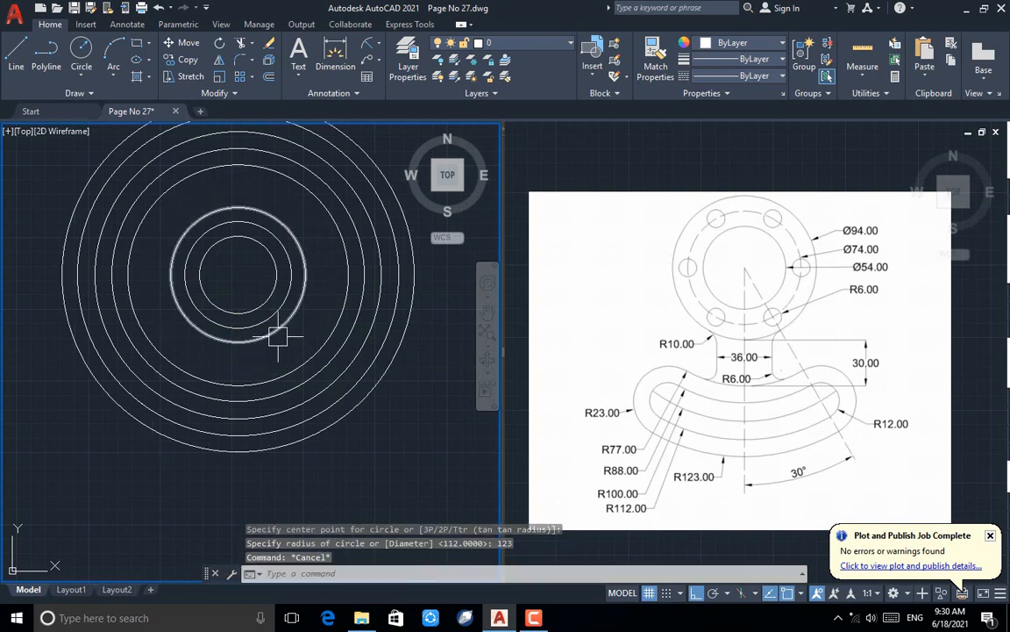
Set a dashed ACAD linetype and draw a vertical line 150 long downward from the circles' common centre.
{"action": "left_click", "coordinate": [746, 75]}
{"action": "left_click", "coordinate": [735, 133]}
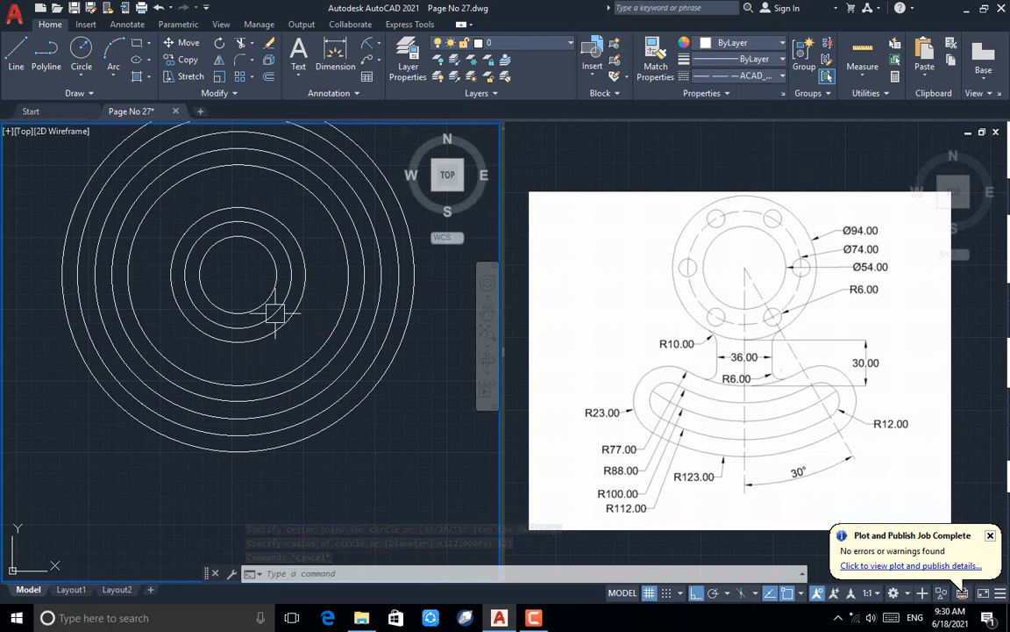
{"action": "key", "text": "Return"}
{"action": "key", "text": "Escape"}
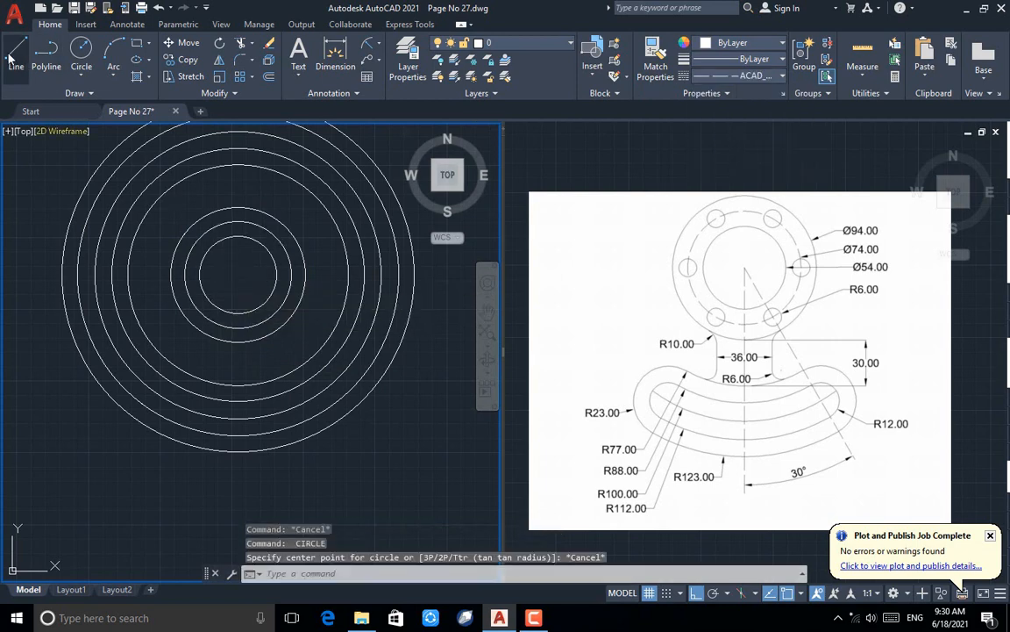
{"action": "left_click", "coordinate": [12, 54]}
{"action": "left_click", "coordinate": [237, 275]}
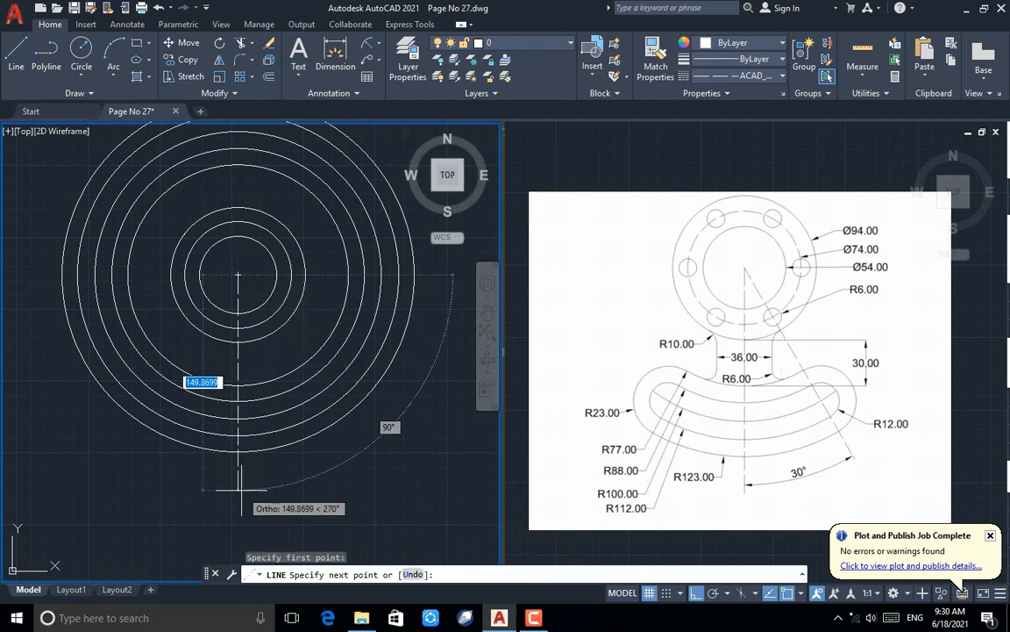
{"action": "key", "text": "Return"}
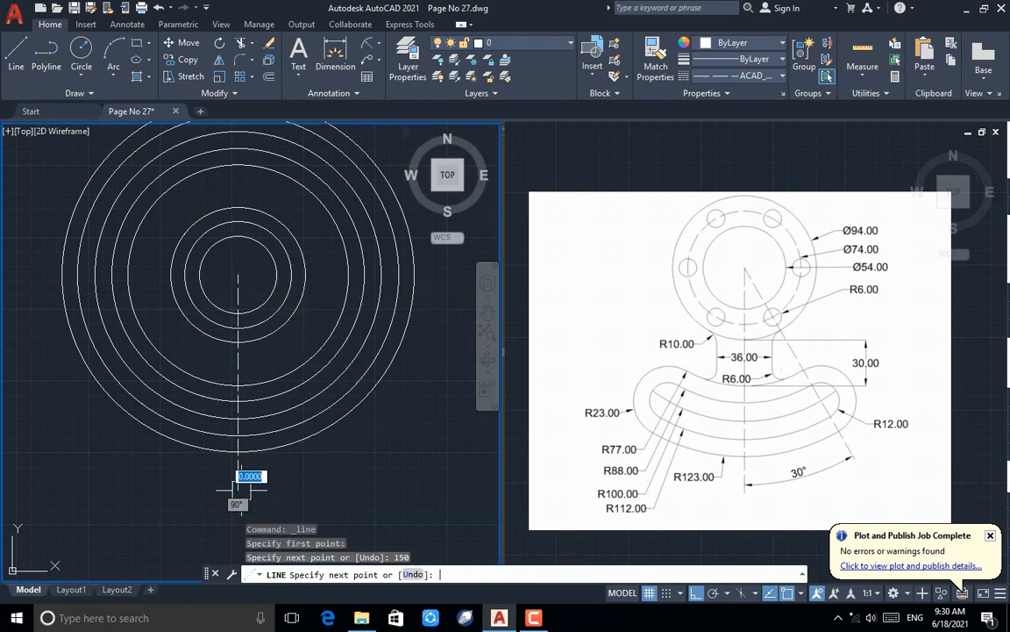
{"action": "key", "text": "Return"}
Draw a second dashed line 150 long at an angle of 300° from the common centre.
{"action": "key", "text": "Return"}
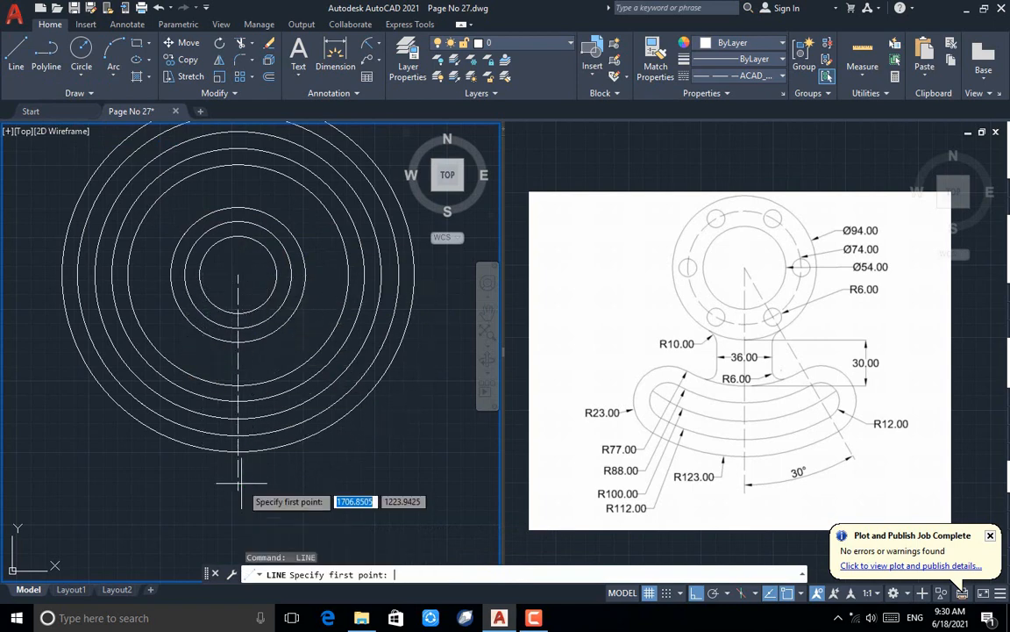
{"action": "left_click", "coordinate": [238, 275]}
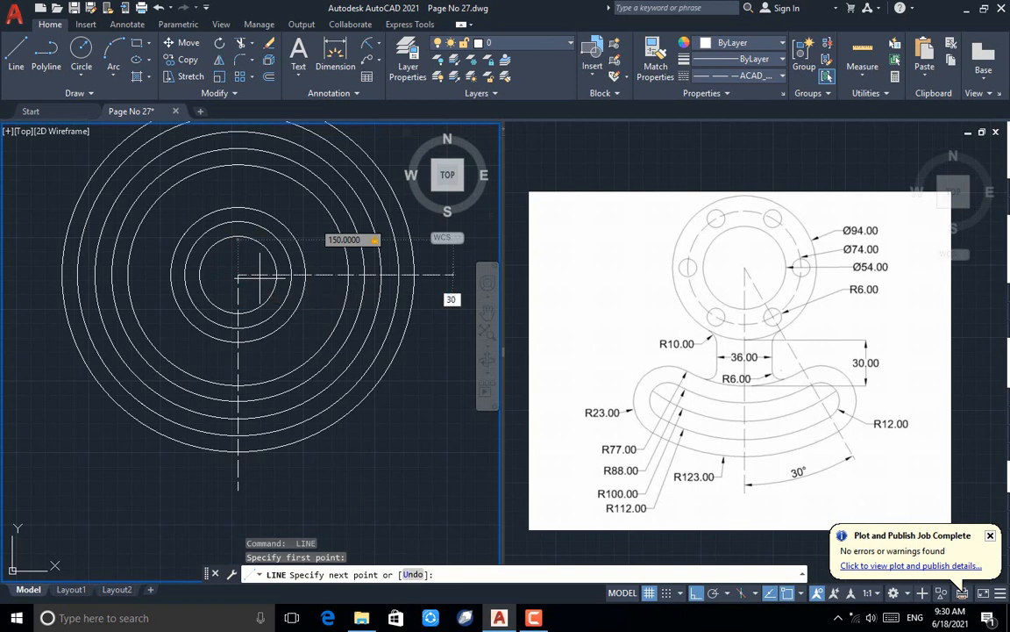
{"action": "type", "text": "300"}
{"action": "key", "text": "Return"}
{"action": "key", "text": "Escape"}
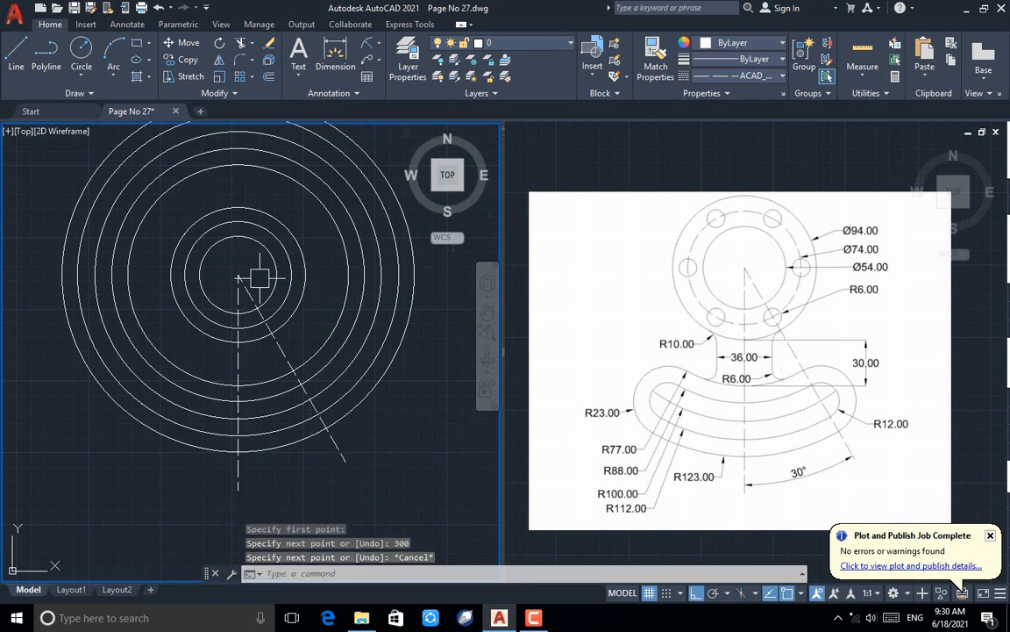
Add an angular dimension between the vertical and inclined dashed lines, placed below the outermost circle.
{"action": "left_click", "coordinate": [380, 49]}
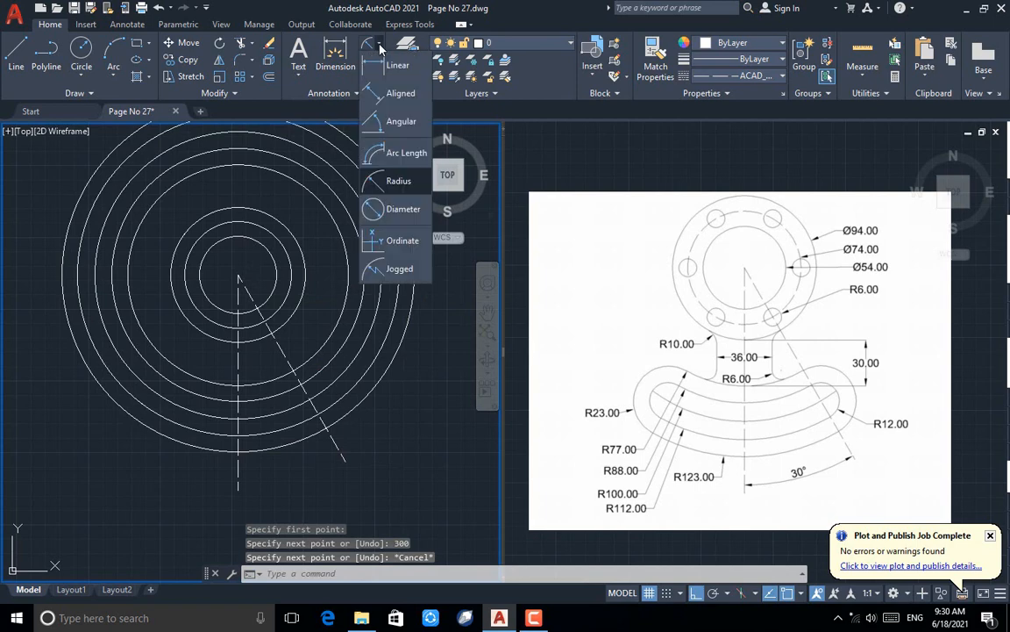
{"action": "left_click", "coordinate": [396, 121]}
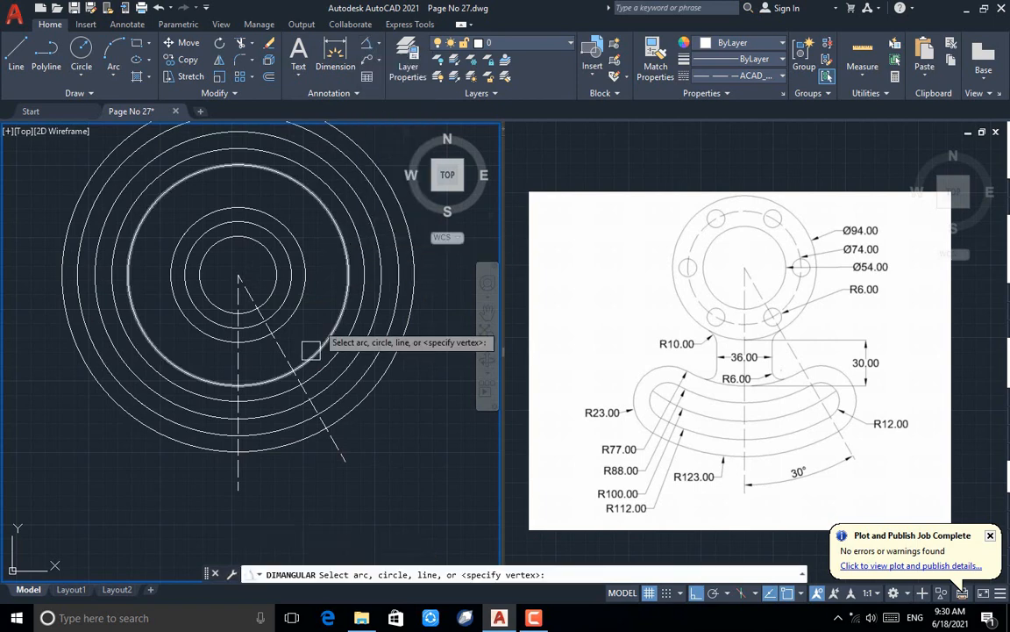
{"action": "left_click", "coordinate": [237, 492]}
{"action": "left_click", "coordinate": [337, 452]}
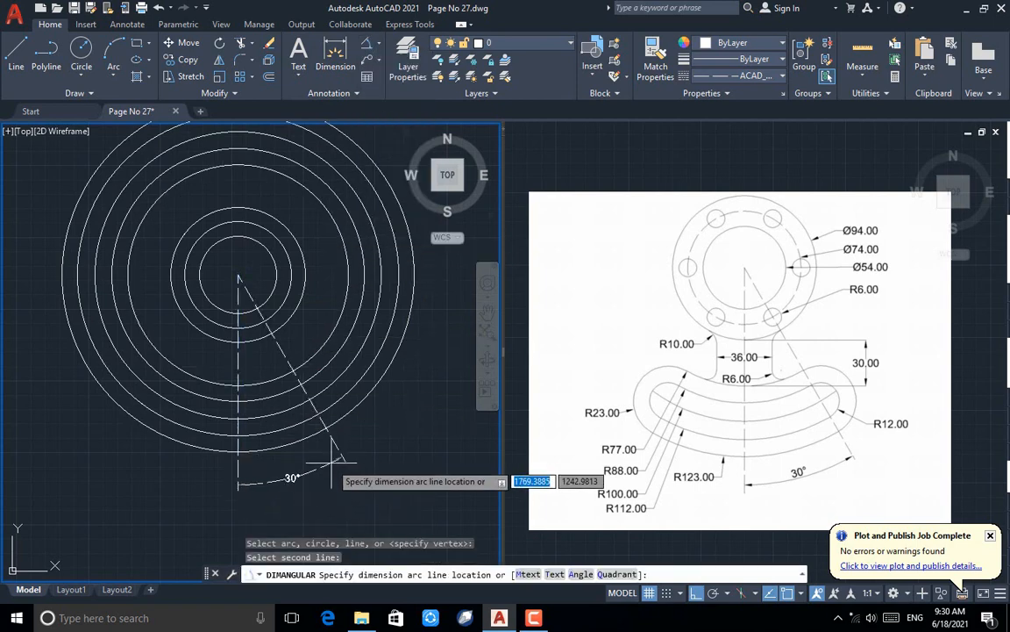
{"action": "left_click", "coordinate": [327, 465]}
Draw a circle centred where the inclined line meets the R100 circle, reaching the R112 circle for a radius of 12.
{"action": "type", "text": "c"}
{"action": "key", "text": "Return"}
{"action": "left_click", "coordinate": [309, 401]}
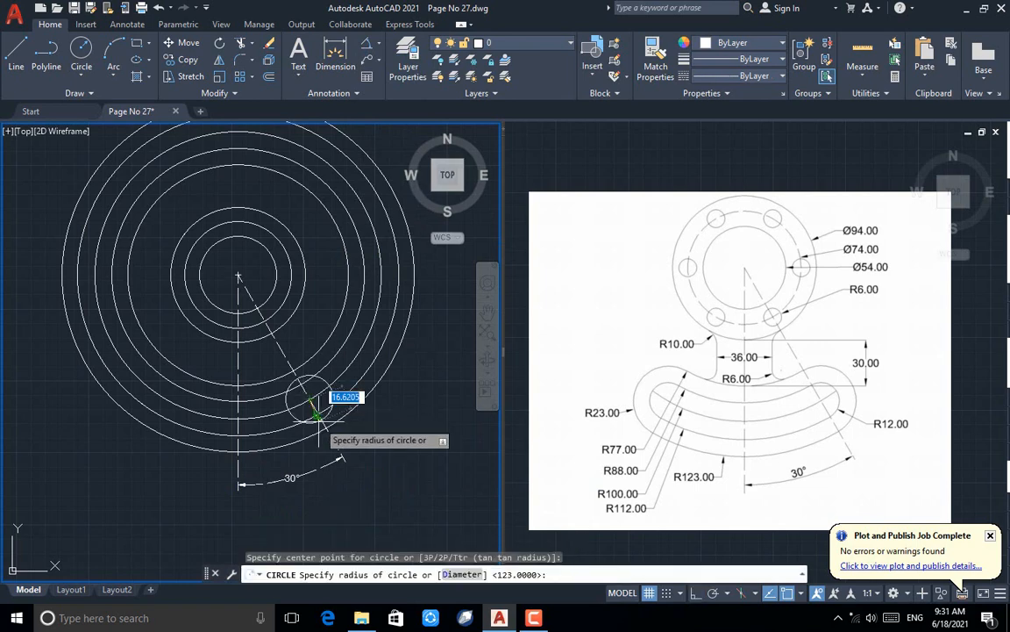
{"action": "left_click", "coordinate": [318, 419]}
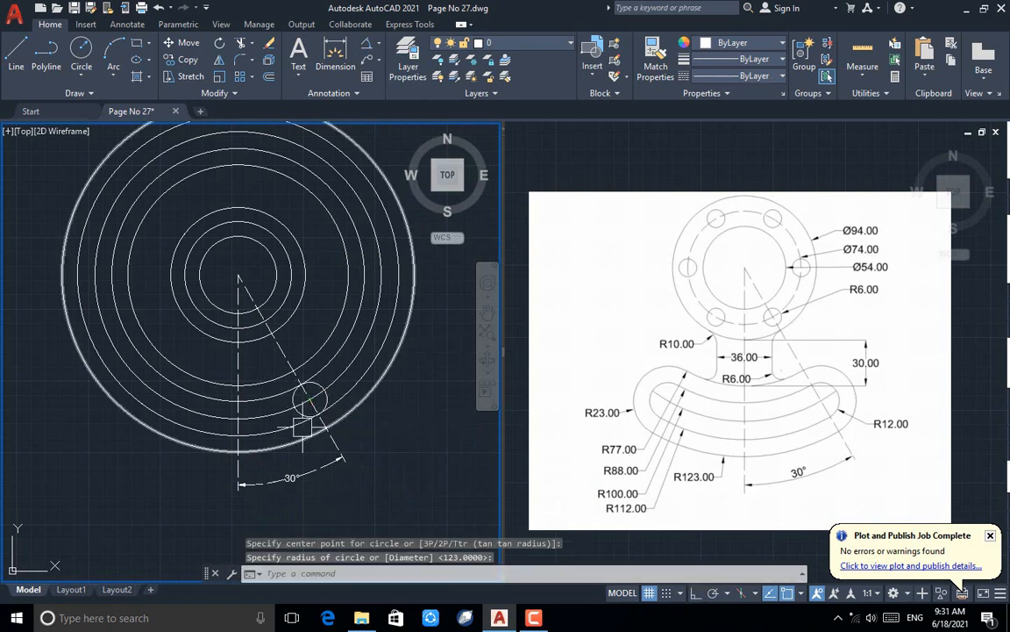
Draw a larger circle centred on the 12-radius circle, extending along the inclined line to the R123 circle.
{"action": "scroll", "coordinate": [312, 411], "scroll_direction": "up", "scroll_amount": 2}
{"action": "key", "text": "Return"}
{"action": "left_click", "coordinate": [313, 384]}
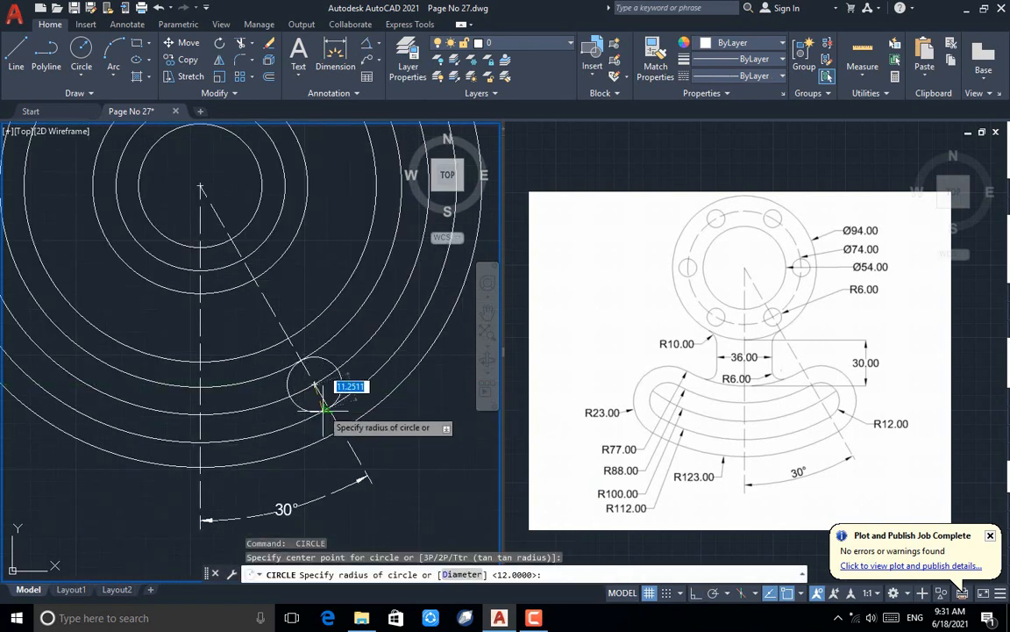
{"action": "left_click", "coordinate": [339, 429]}
{"action": "key", "text": "Escape"}
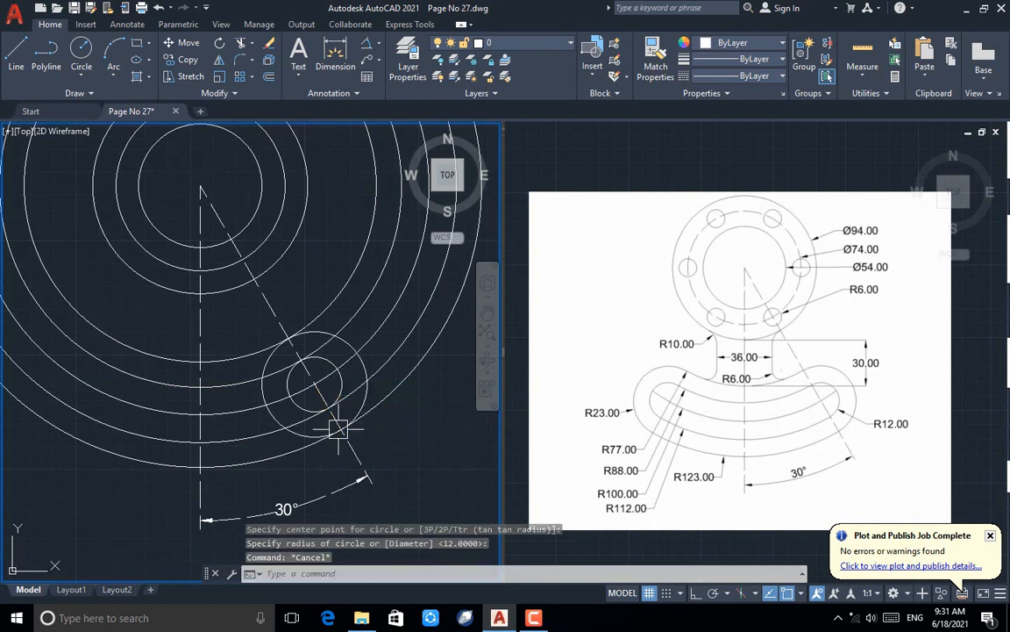
Trim the inner portions of the two end circles on the inclined line and the concentric arcs running between them, leaving rounded right slot ends.
{"action": "scroll", "coordinate": [302, 429], "scroll_direction": "up", "scroll_amount": 2}
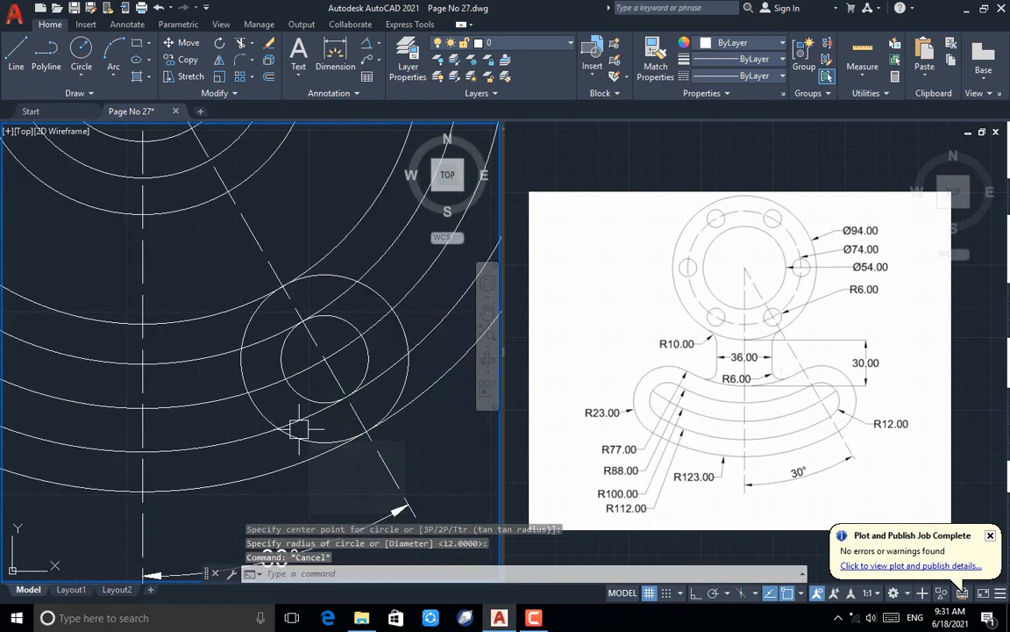
{"action": "type", "text": "tr"}
{"action": "key", "text": "Return"}
{"action": "scroll", "coordinate": [293, 429], "scroll_direction": "up", "scroll_amount": 3}
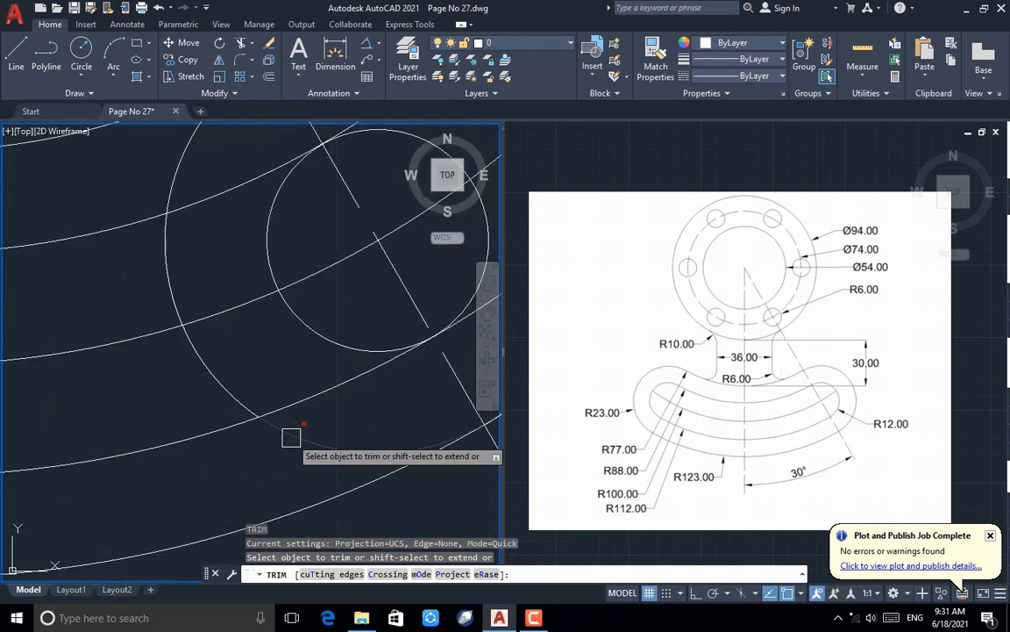
{"action": "left_click", "coordinate": [292, 437]}
{"action": "left_click", "coordinate": [330, 324]}
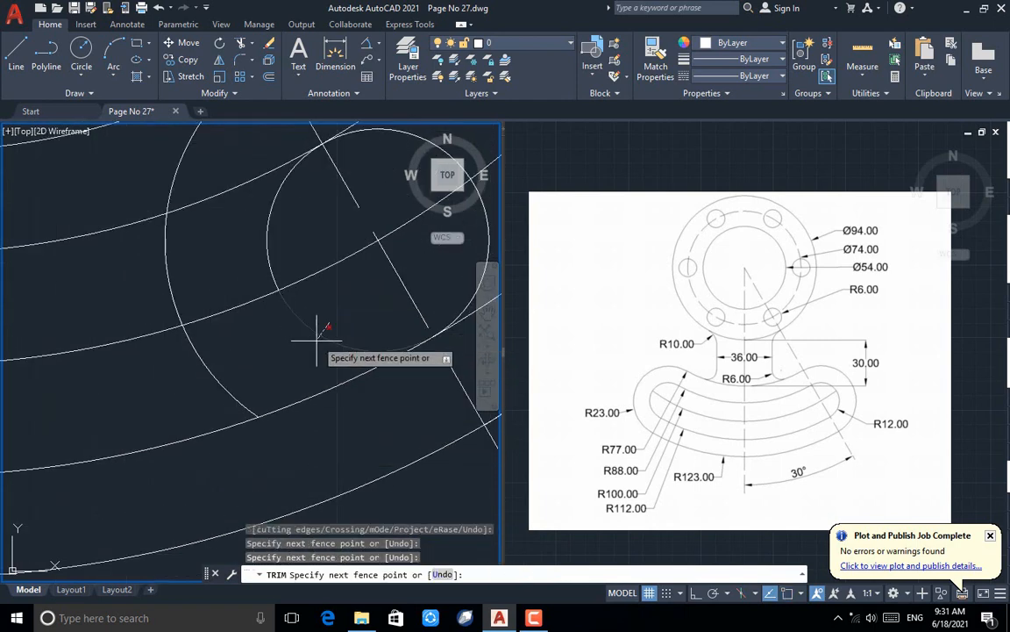
{"action": "left_click", "coordinate": [135, 397]}
{"action": "left_click", "coordinate": [323, 217]}
{"action": "left_click", "coordinate": [128, 289]}
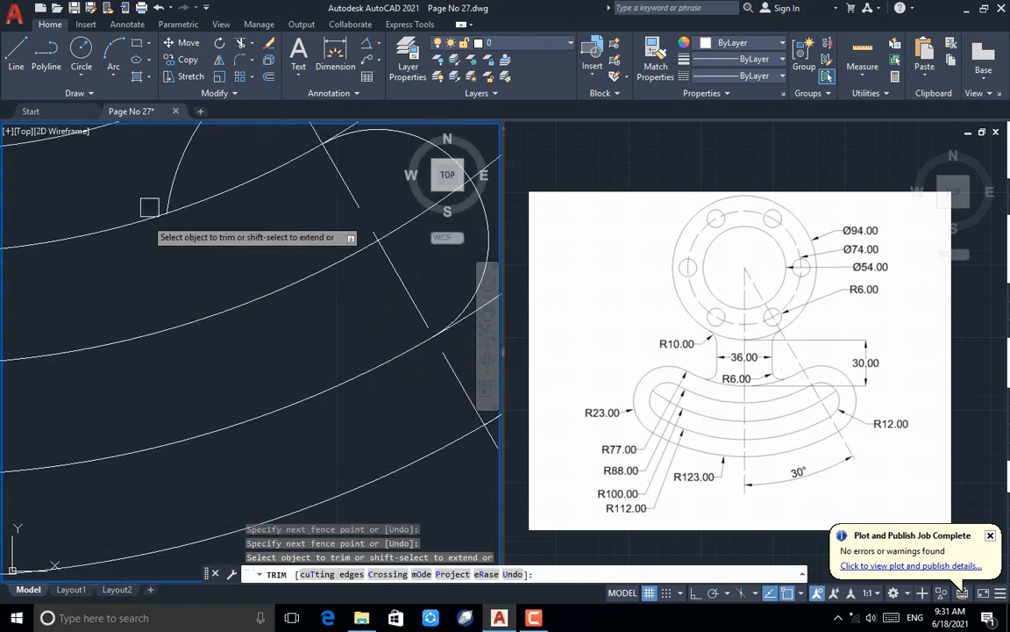
{"action": "scroll", "coordinate": [209, 364], "scroll_direction": "down", "scroll_amount": 2}
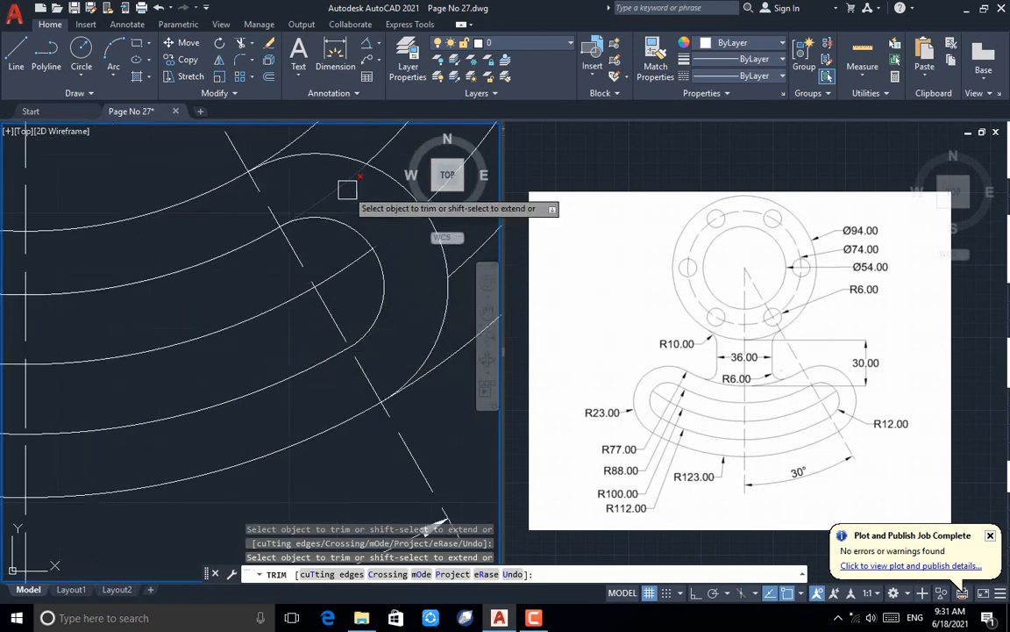
{"action": "key", "text": "Escape"}
Mirror the two rounded end arcs about the vertical centre line, keeping the originals.
{"action": "scroll", "coordinate": [307, 237], "scroll_direction": "down", "scroll_amount": 4}
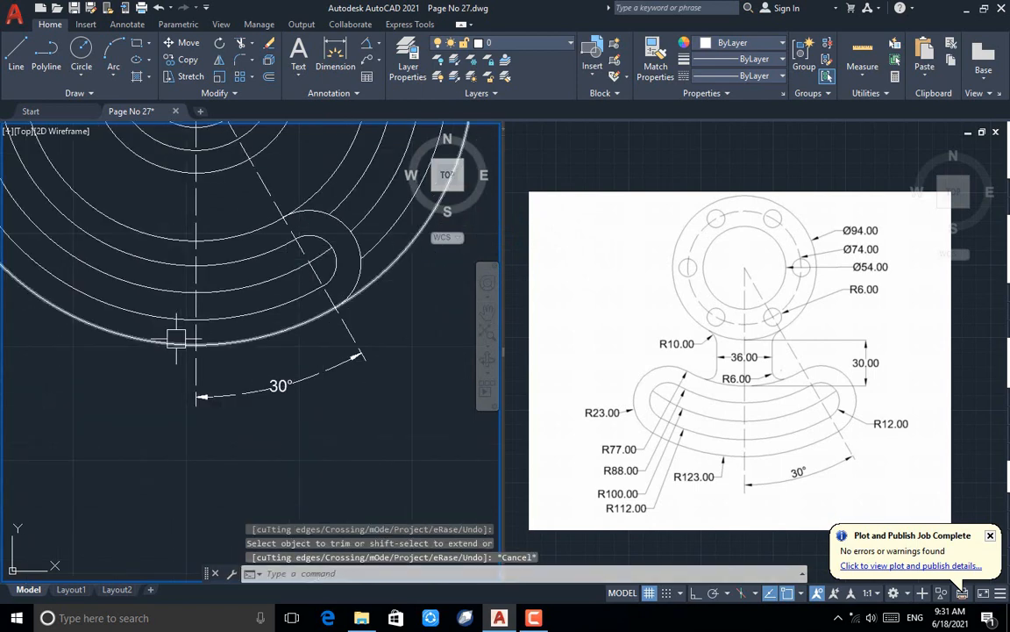
{"action": "left_click", "coordinate": [219, 61]}
{"action": "scroll", "coordinate": [298, 239], "scroll_direction": "up", "scroll_amount": 2}
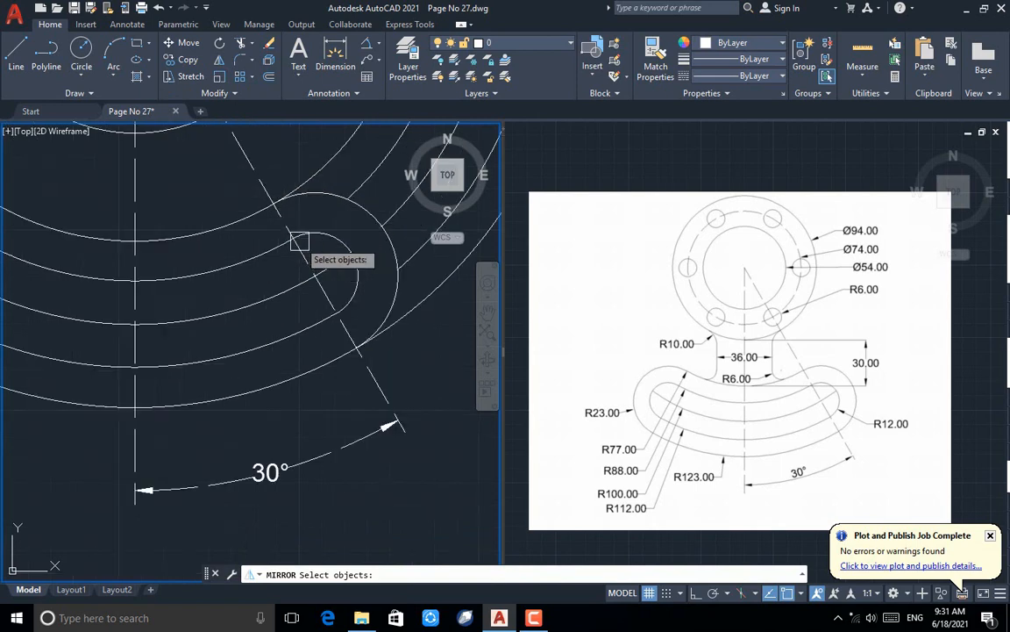
{"action": "left_click", "coordinate": [332, 233]}
{"action": "left_click", "coordinate": [325, 198]}
{"action": "key", "text": "Return"}
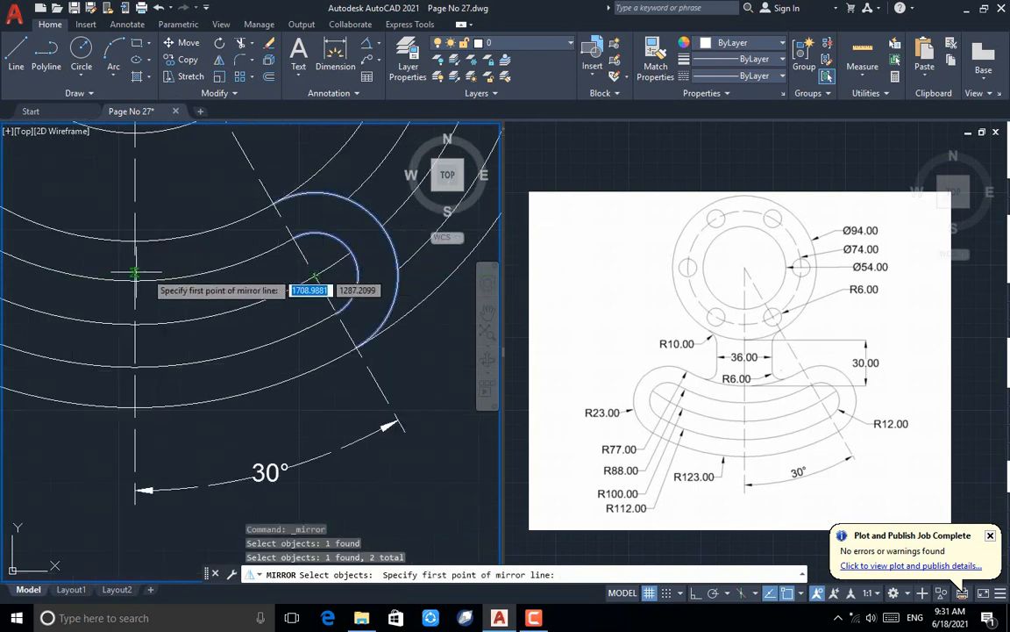
{"action": "left_click", "coordinate": [134, 242]}
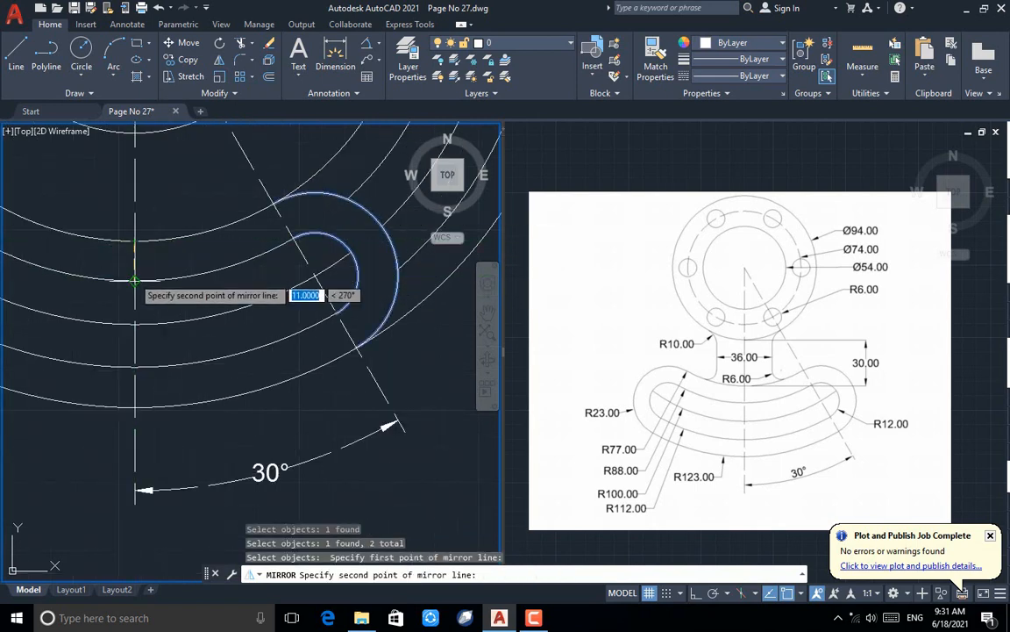
{"action": "left_click", "coordinate": [134, 277]}
{"action": "key", "text": "Return"}
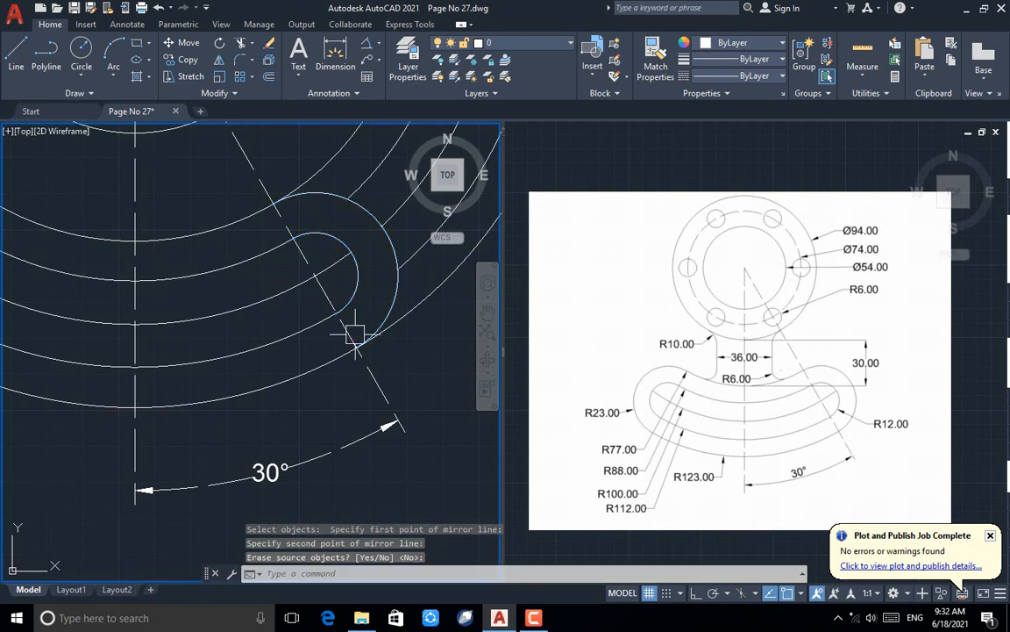
Trim the concentric arcs crossing between the inner and outer rounded ends on the left of the base.
{"action": "scroll", "coordinate": [369, 338], "scroll_direction": "down", "scroll_amount": 2}
{"action": "scroll", "coordinate": [65, 283], "scroll_direction": "up", "scroll_amount": 2}
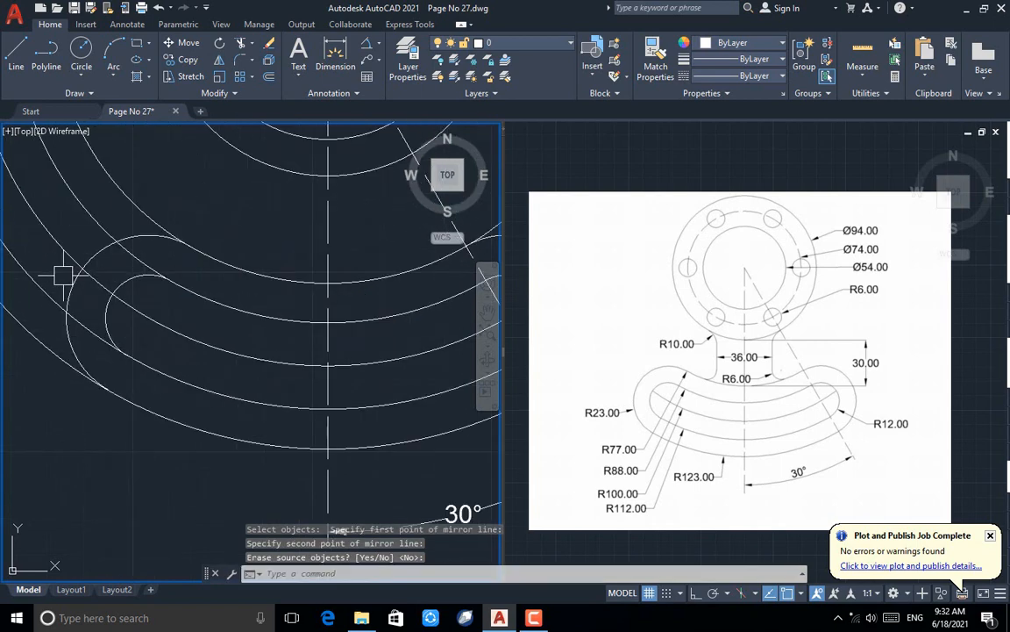
{"action": "type", "text": "tr"}
{"action": "key", "text": "Return"}
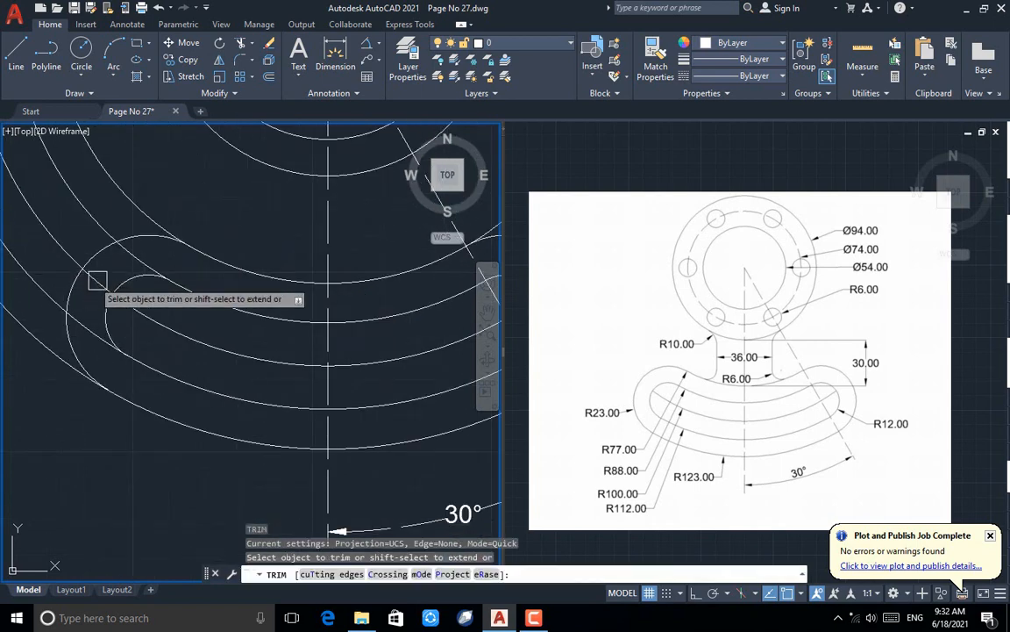
{"action": "scroll", "coordinate": [102, 287], "scroll_direction": "up", "scroll_amount": 2}
{"action": "left_click", "coordinate": [164, 222]}
{"action": "left_click", "coordinate": [83, 279]}
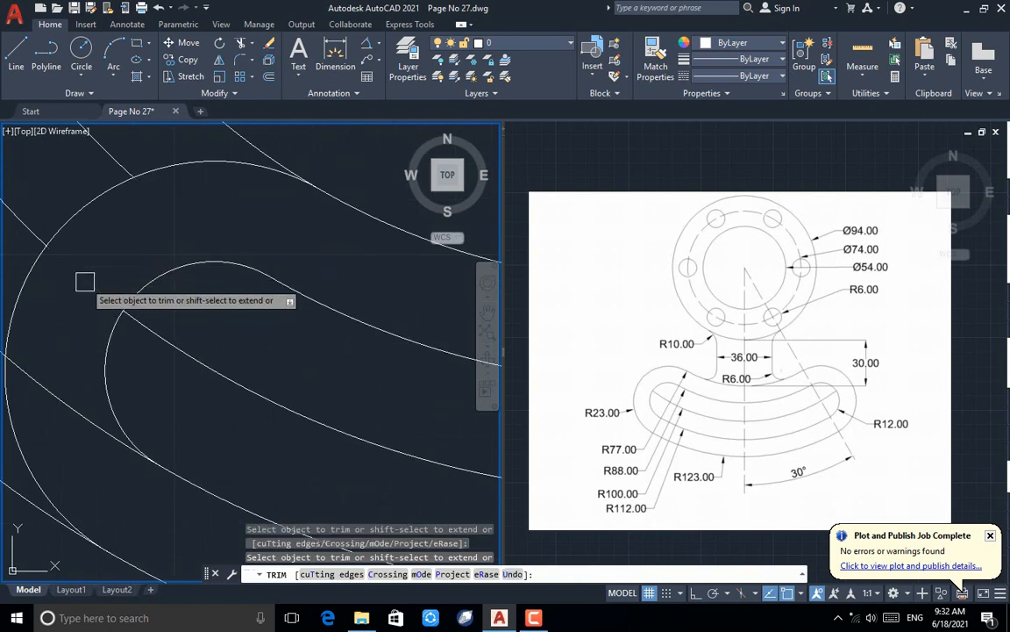
{"action": "key", "text": "Escape"}
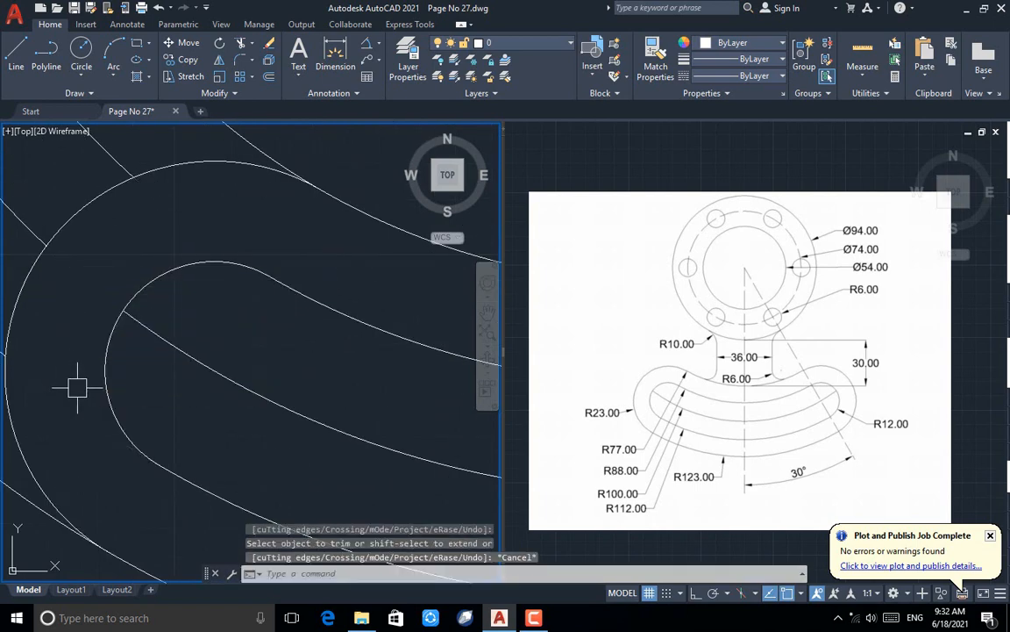
Trim away the remaining portions of the large concentric circles outside the curved base.
{"action": "scroll", "coordinate": [81, 388], "scroll_direction": "down", "scroll_amount": 4}
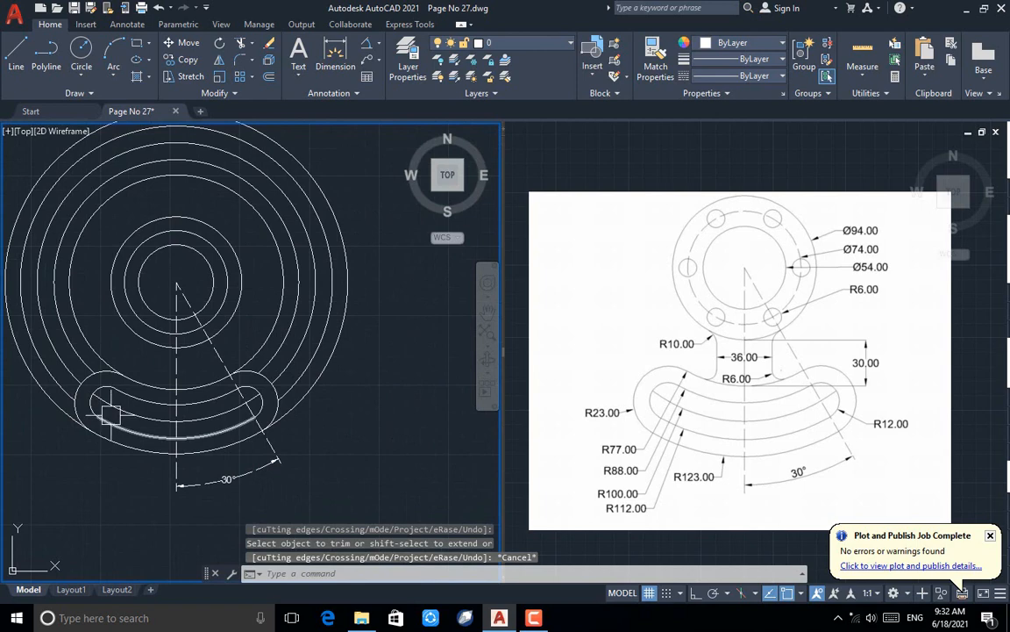
{"action": "key", "text": "Return"}
{"action": "left_click_drag", "start_coordinate": [260, 273], "coordinate": [375, 267]}
{"action": "key", "text": "Escape"}
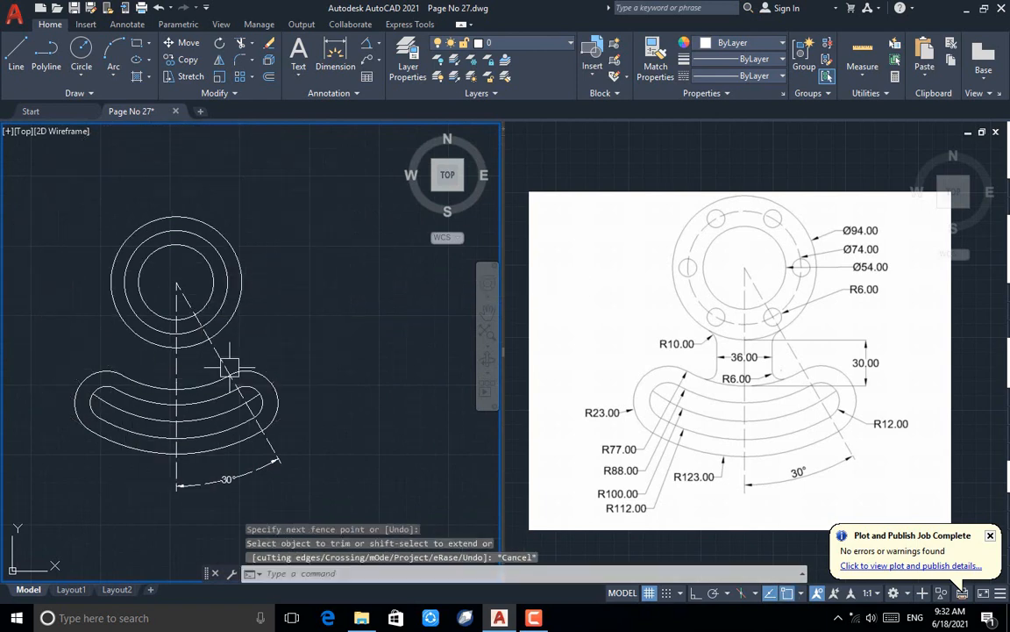
Draw a vertical line from the lowest point of the ring's outer circle down to the base's top arc on the centre line.
{"action": "scroll", "coordinate": [51, 392], "scroll_direction": "up", "scroll_amount": 2}
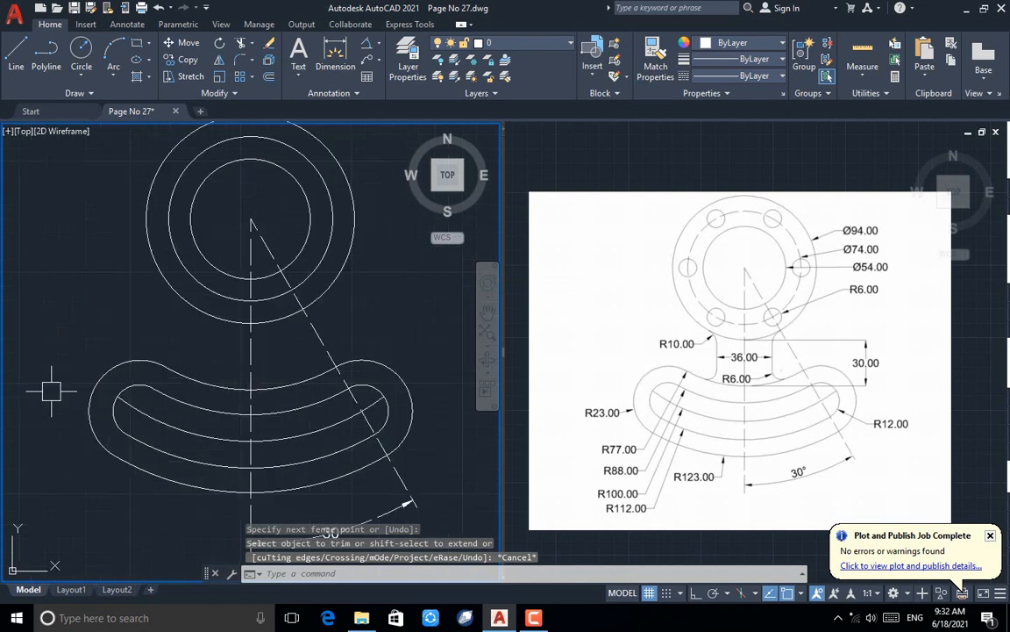
{"action": "type", "text": "l"}
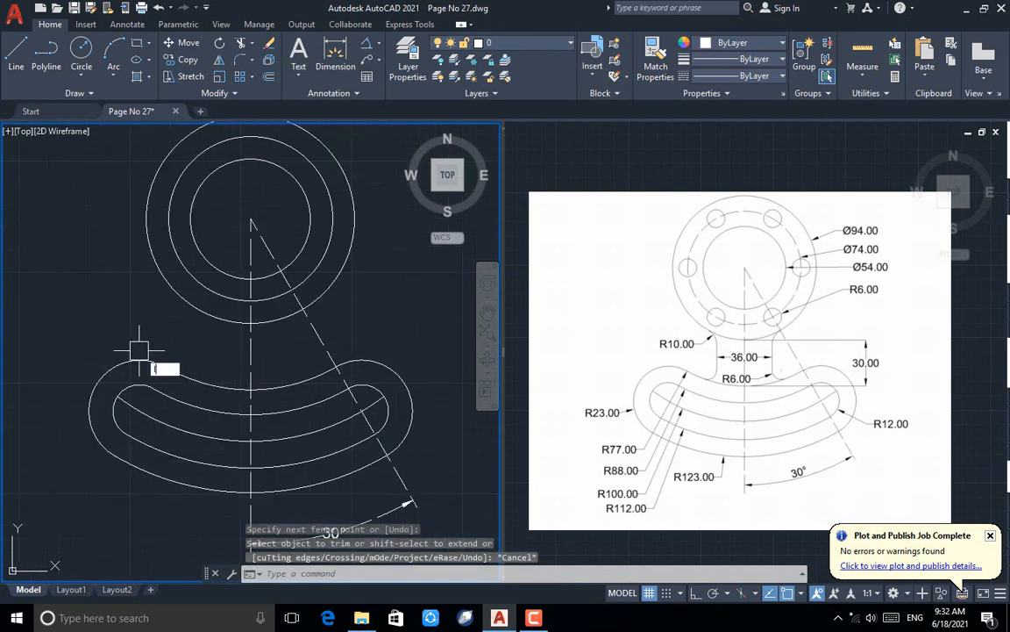
{"action": "key", "text": "Return"}
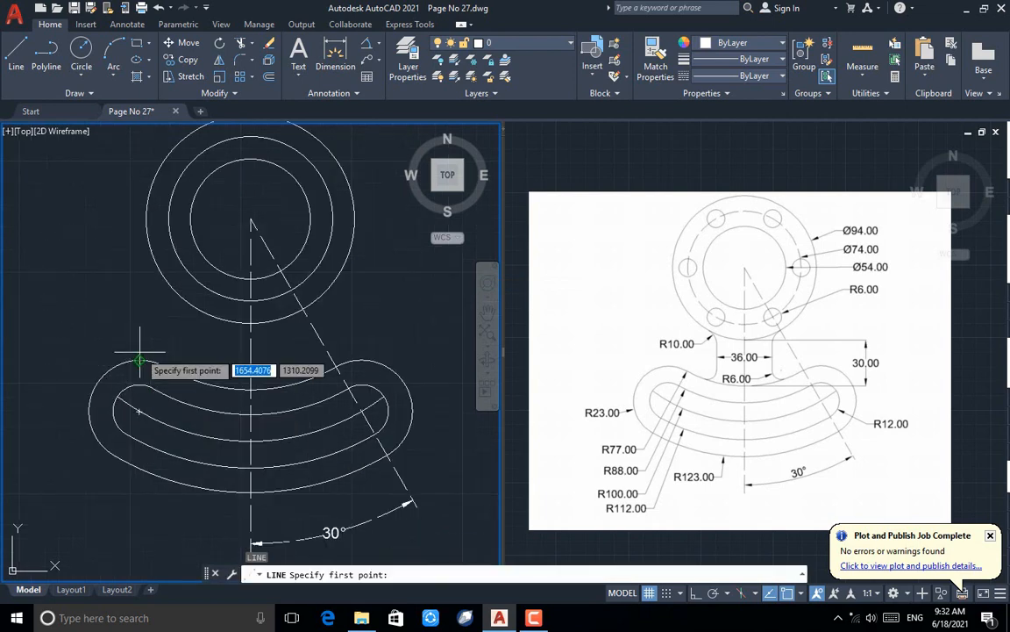
{"action": "left_click", "coordinate": [250, 323]}
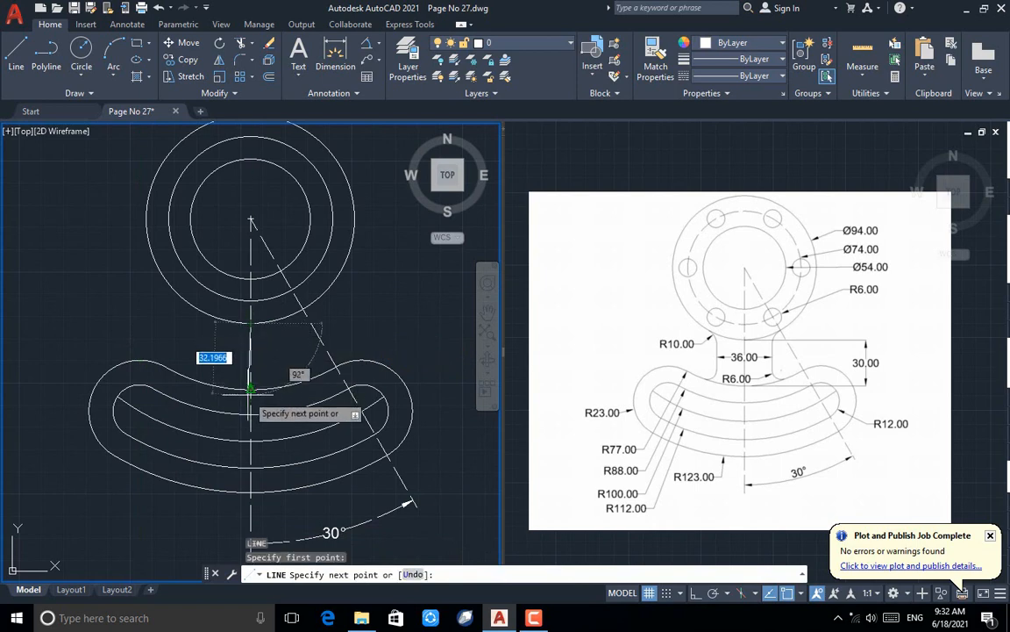
{"action": "left_click", "coordinate": [250, 387]}
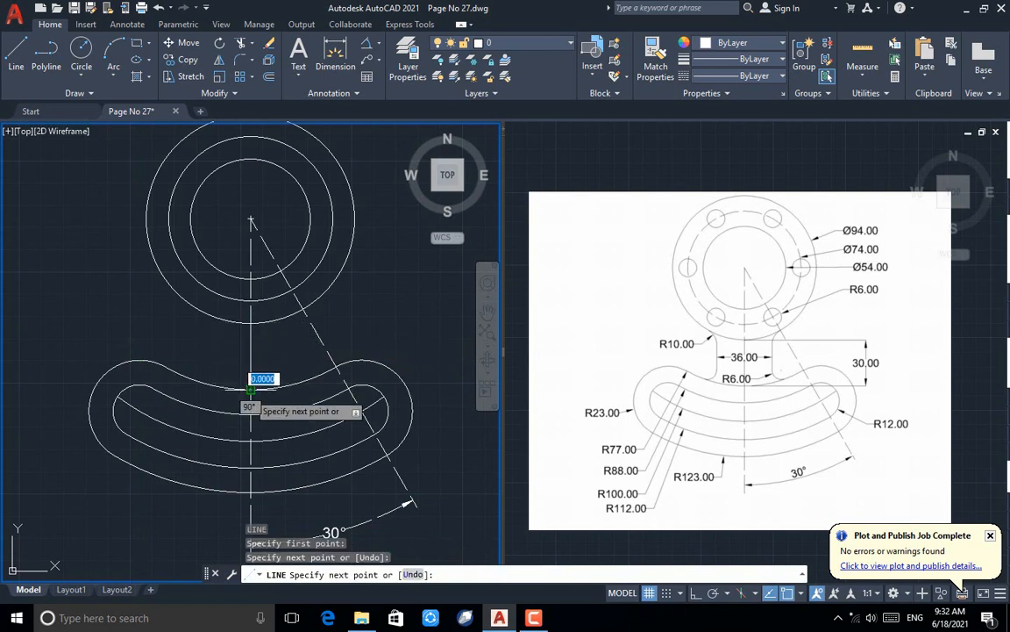
{"action": "key", "text": "Return"}
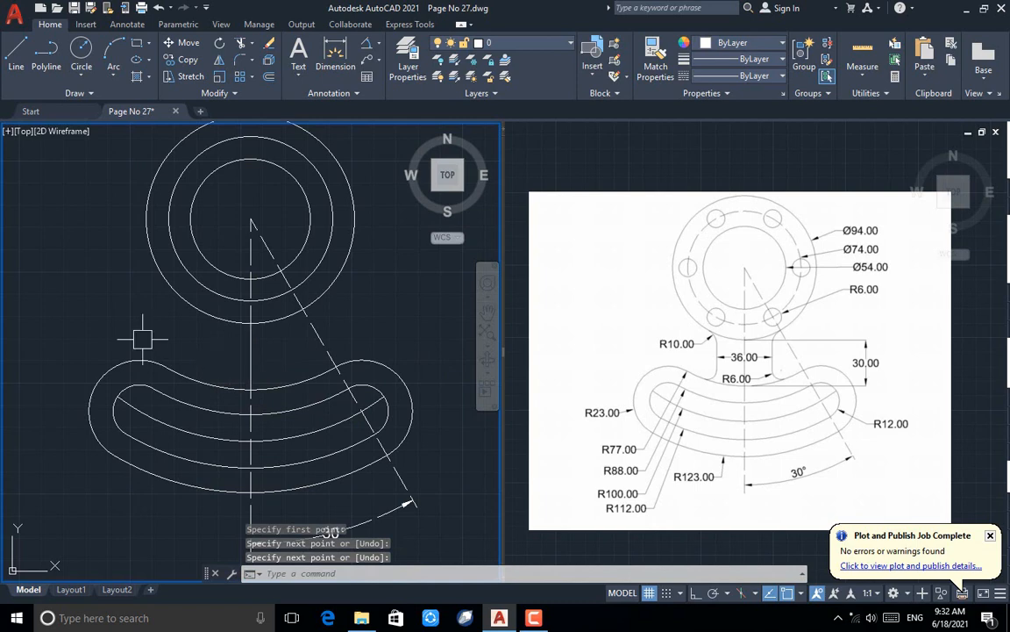
Offset the short vertical line between ring and base by 18 to both sides.
{"action": "scroll", "coordinate": [234, 309], "scroll_direction": "up", "scroll_amount": 2}
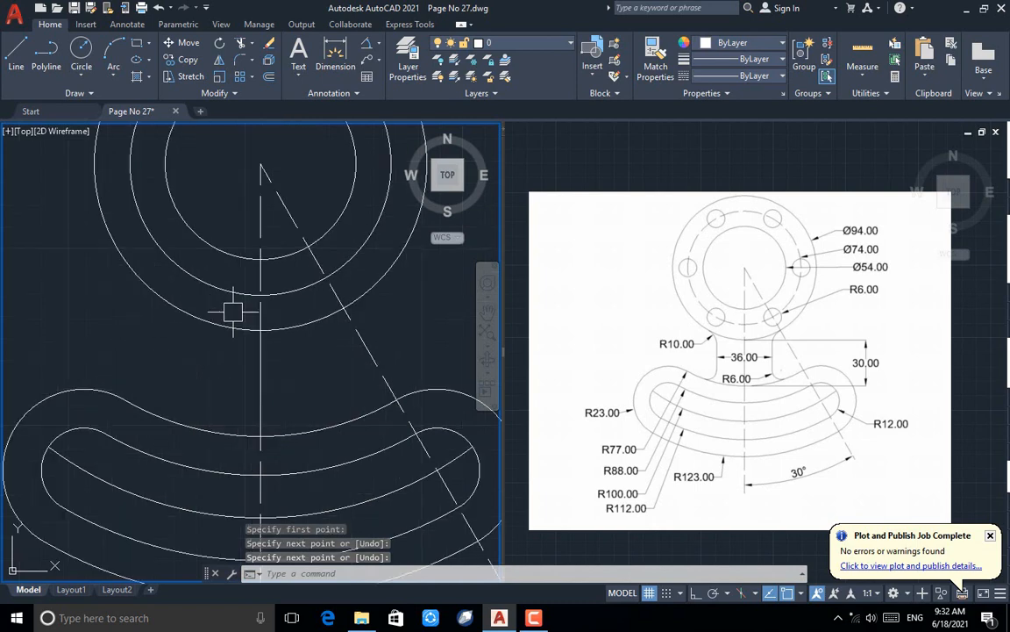
{"action": "left_click", "coordinate": [230, 310]}
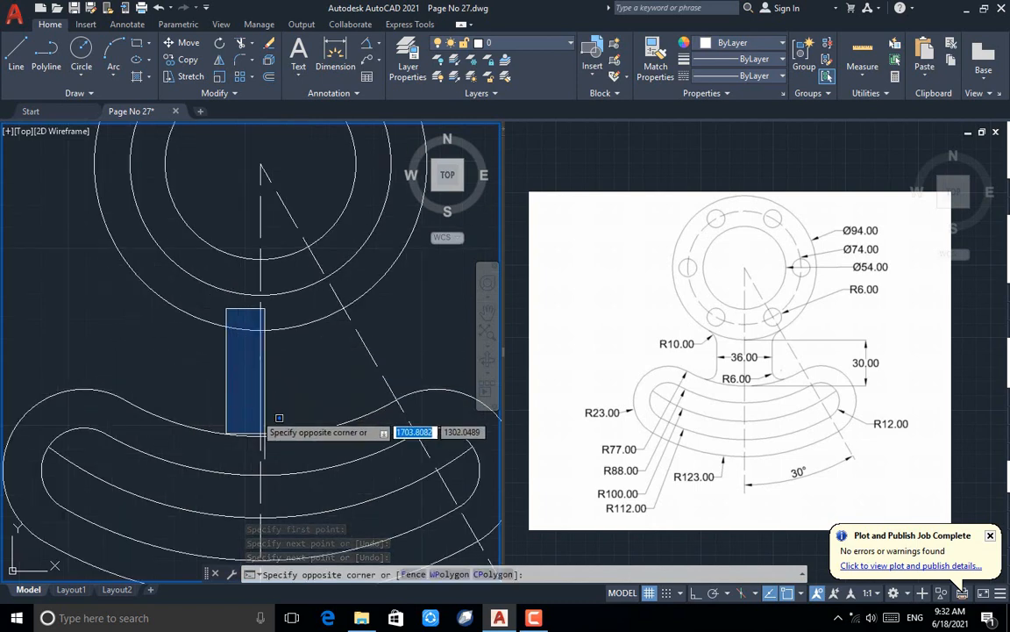
{"action": "left_click", "coordinate": [276, 448]}
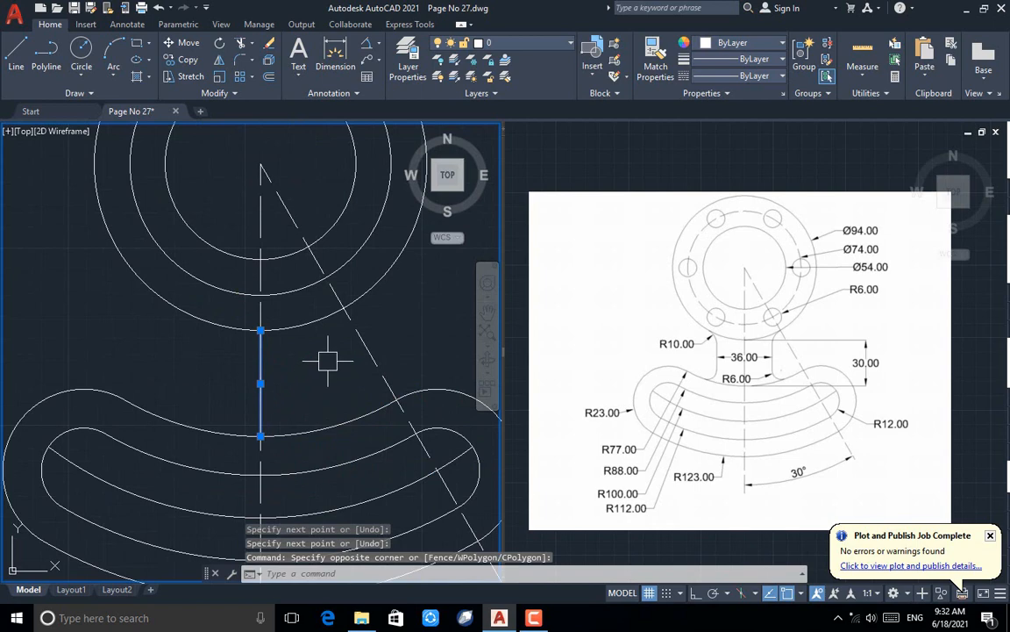
{"action": "type", "text": "o"}
{"action": "key", "text": "Return"}
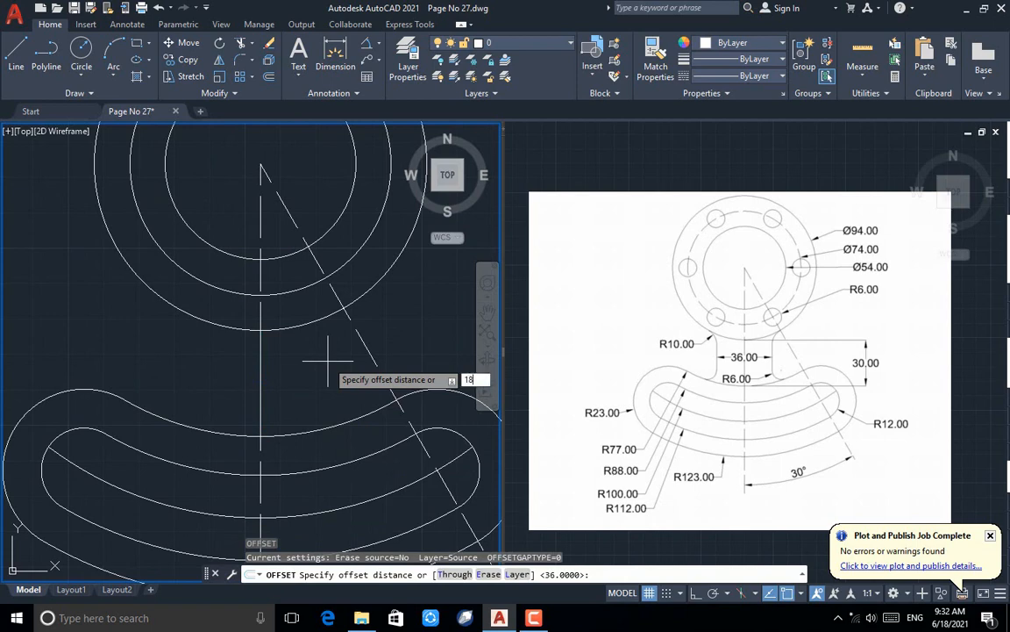
{"action": "key", "text": "Return"}
{"action": "left_click", "coordinate": [325, 360]}
{"action": "left_click", "coordinate": [324, 359]}
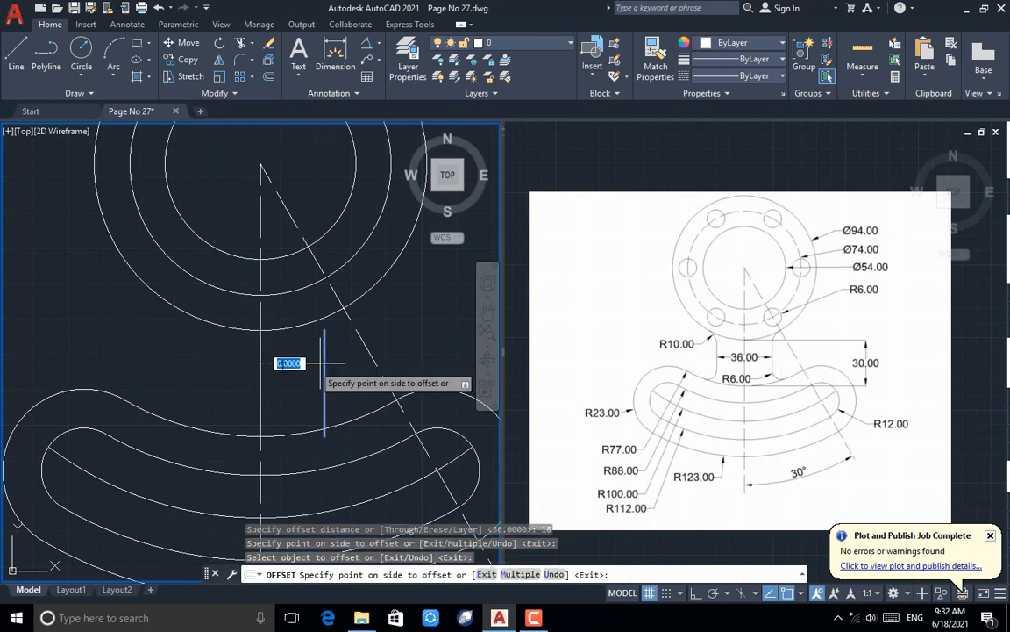
{"action": "left_click", "coordinate": [219, 367]}
{"action": "key", "text": "Escape"}
Extend both offset lines up to the ring's outer circle and trim their lower ends at the base's top arc.
{"action": "type", "text": "ex"}
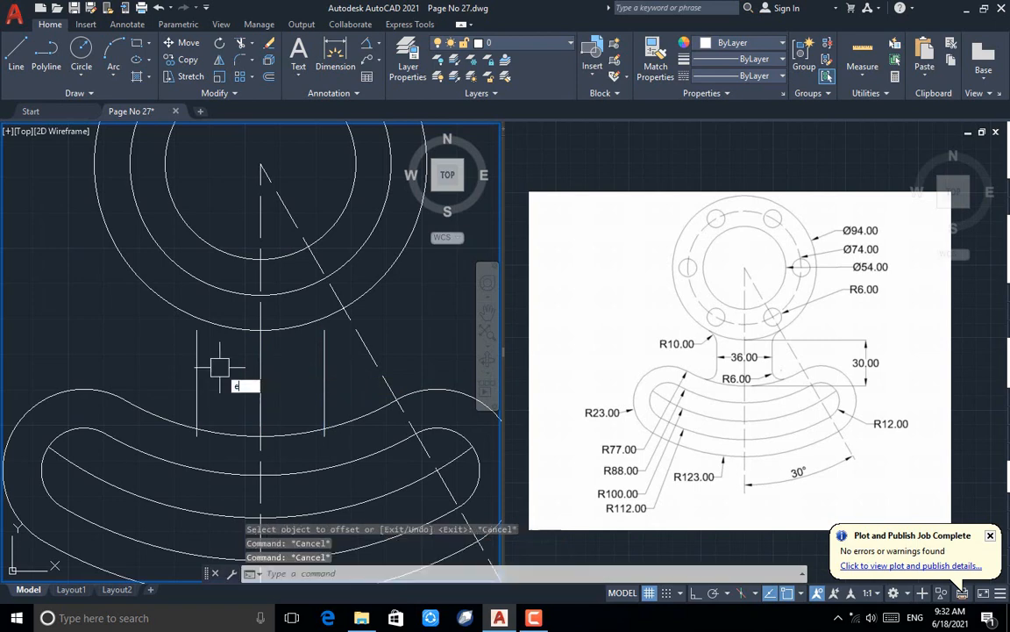
{"action": "key", "text": "Return"}
{"action": "left_click", "coordinate": [201, 356]}
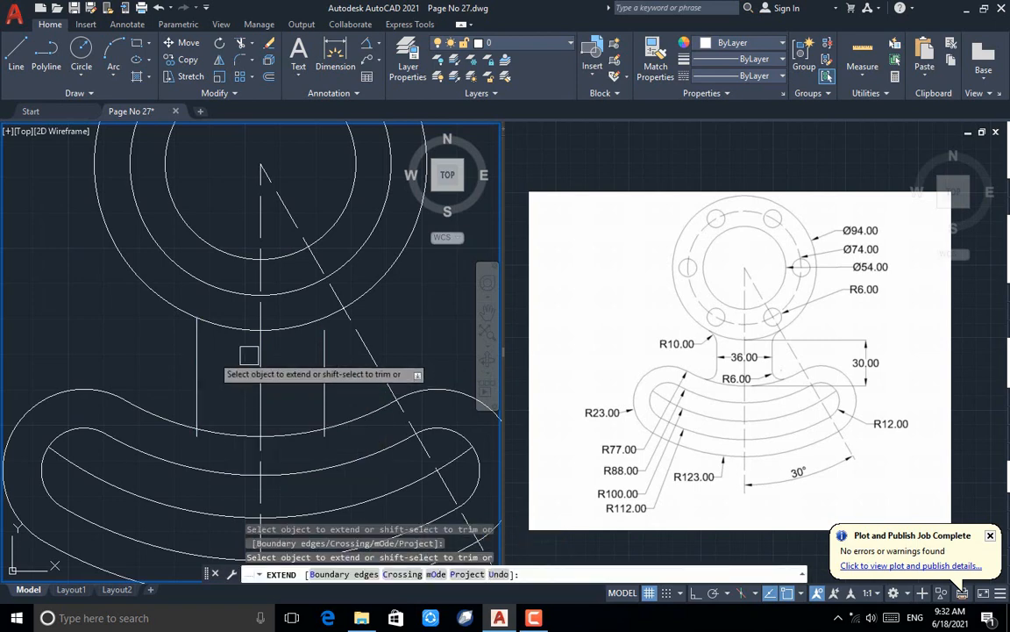
{"action": "left_click", "coordinate": [323, 360]}
{"action": "scroll", "coordinate": [318, 459], "scroll_direction": "up", "scroll_amount": 4}
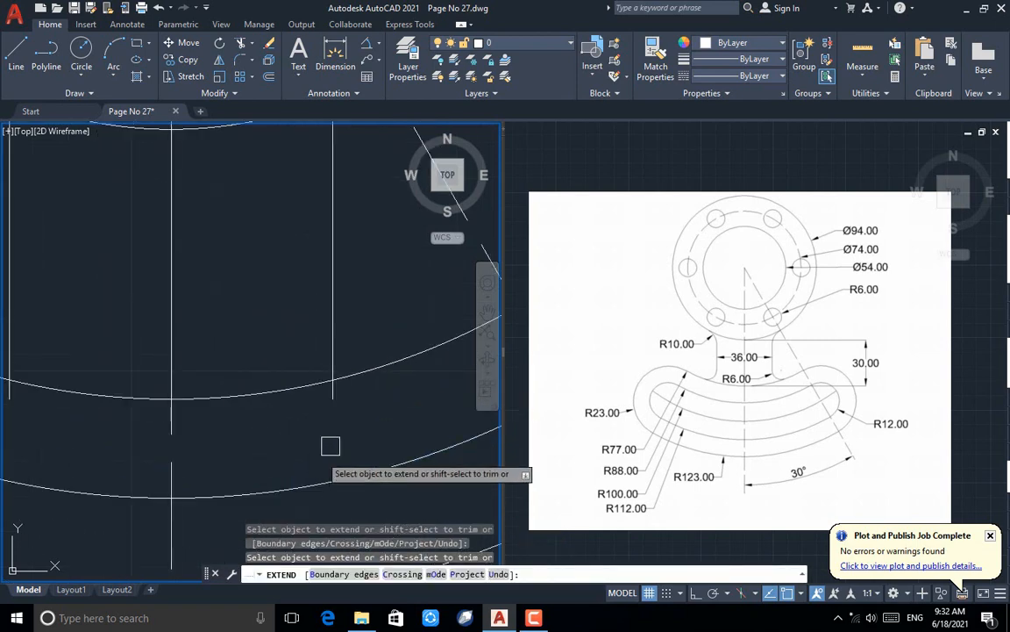
{"action": "scroll", "coordinate": [363, 411], "scroll_direction": "down", "scroll_amount": 2}
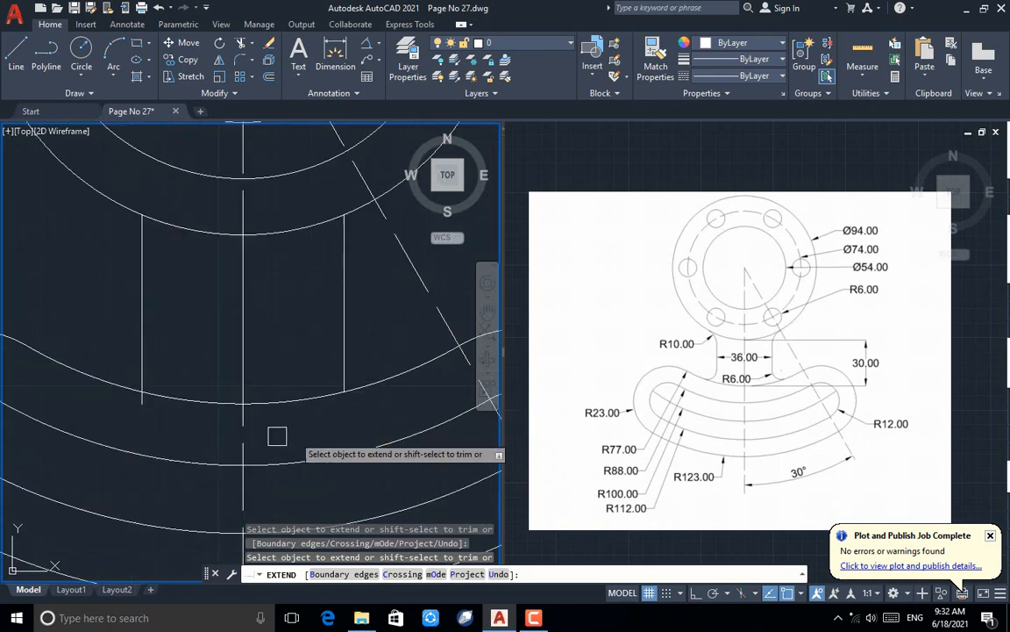
{"action": "scroll", "coordinate": [106, 422], "scroll_direction": "up", "scroll_amount": 4}
{"action": "left_click", "coordinate": [194, 376], "text": "shift"}
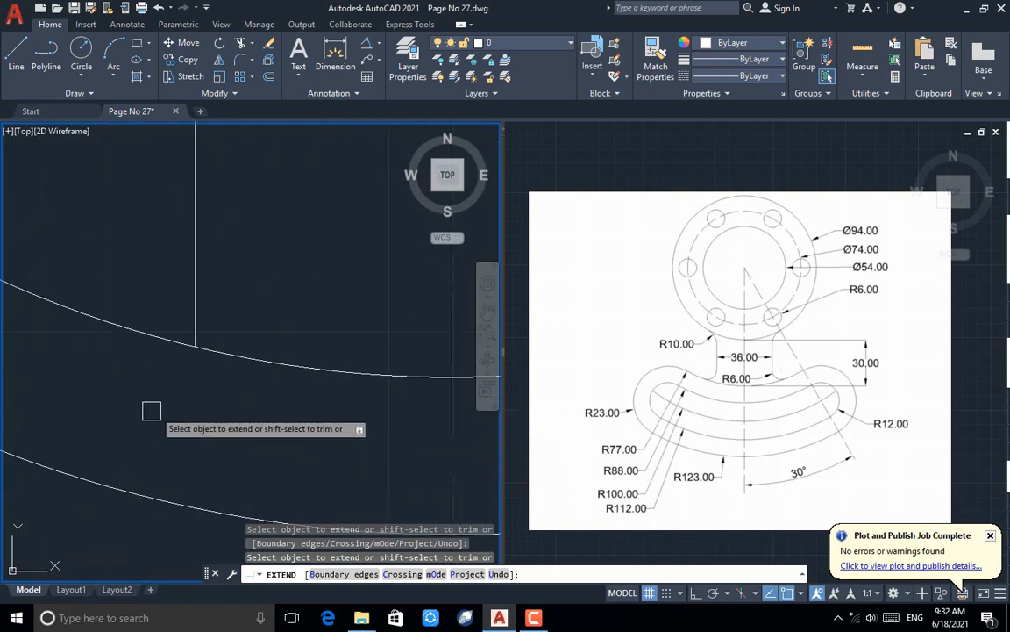
{"action": "scroll", "coordinate": [128, 421], "scroll_direction": "down", "scroll_amount": 2}
{"action": "key", "text": "Escape"}
{"action": "key", "text": "Escape"}
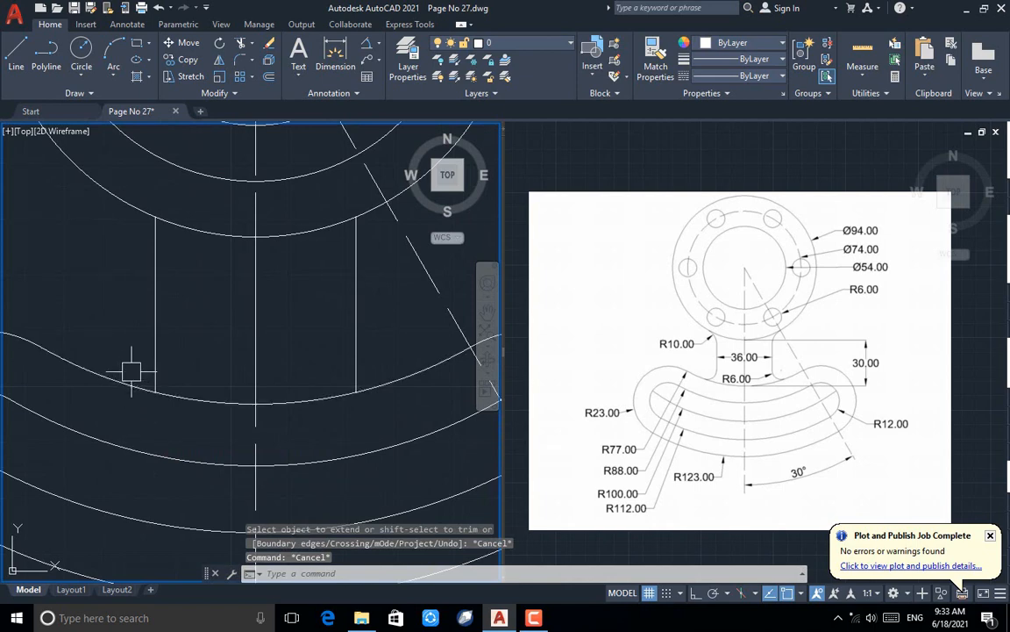
Delete the solid middle line between the ring and the base, keeping the dashed centre line.
{"action": "left_click", "coordinate": [213, 215]}
{"action": "left_click", "coordinate": [294, 427]}
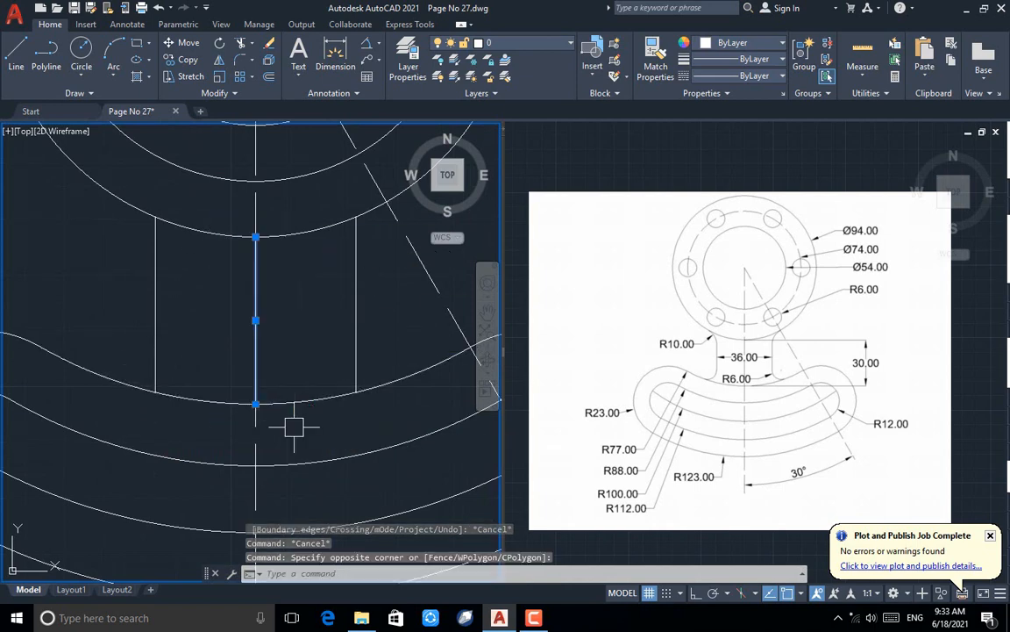
{"action": "key", "text": "Delete"}
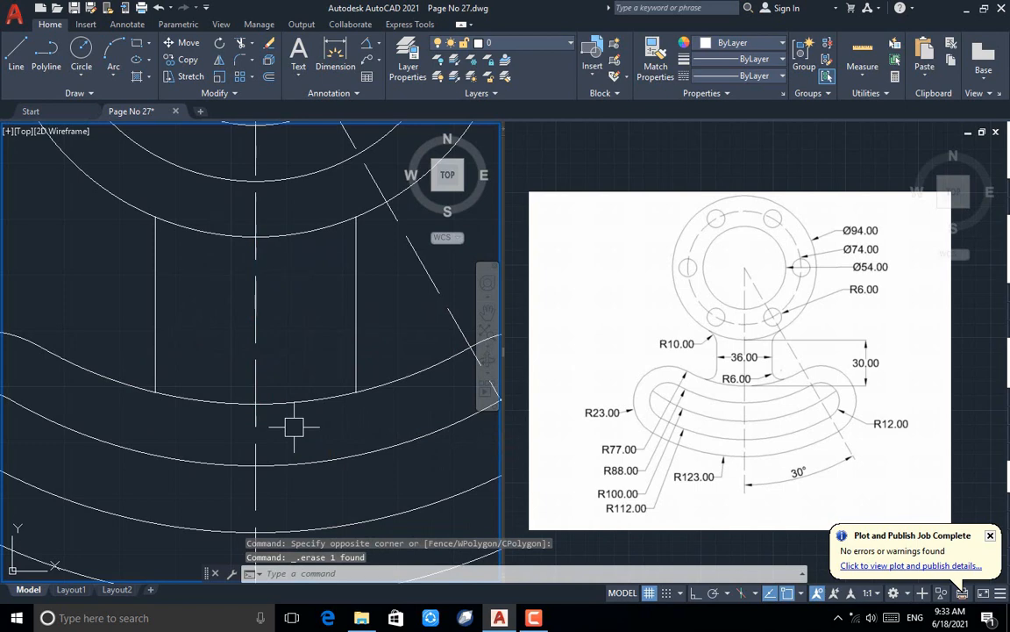
Draw a radius 10 circle tangent to the ring's outer circle and the left neck line.
{"action": "left_click", "coordinate": [80, 73]}
{"action": "left_click", "coordinate": [100, 219]}
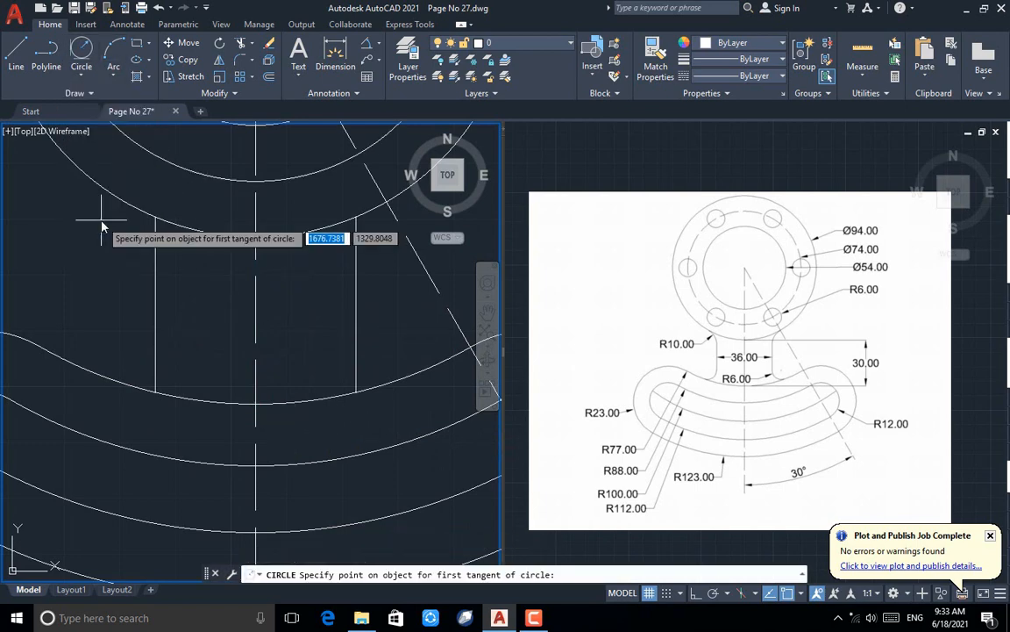
{"action": "left_click", "coordinate": [123, 215]}
{"action": "left_click", "coordinate": [155, 226]}
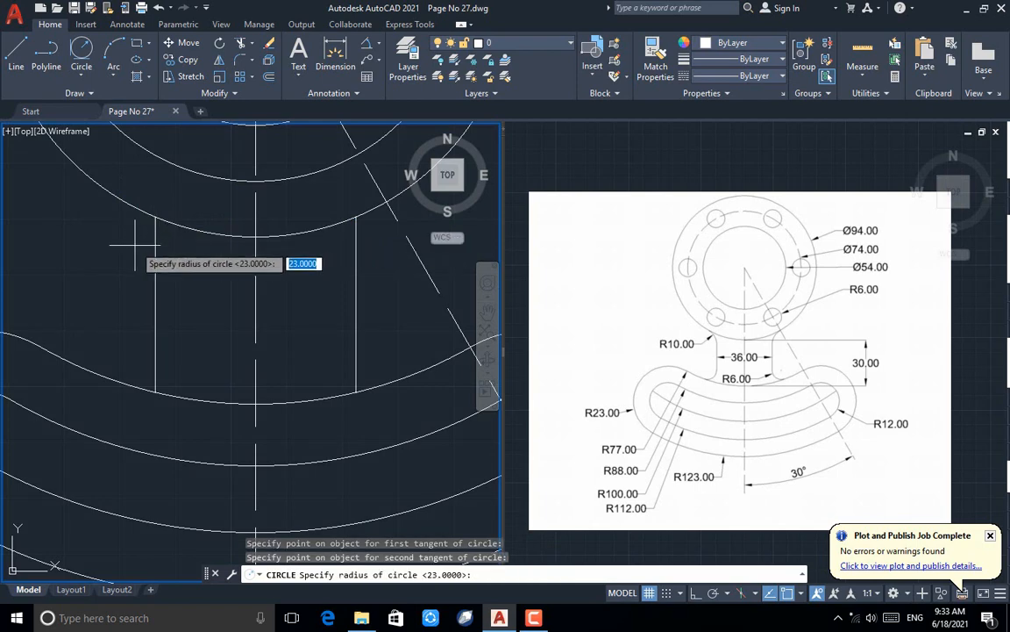
{"action": "type", "text": "10"}
{"action": "key", "text": "Return"}
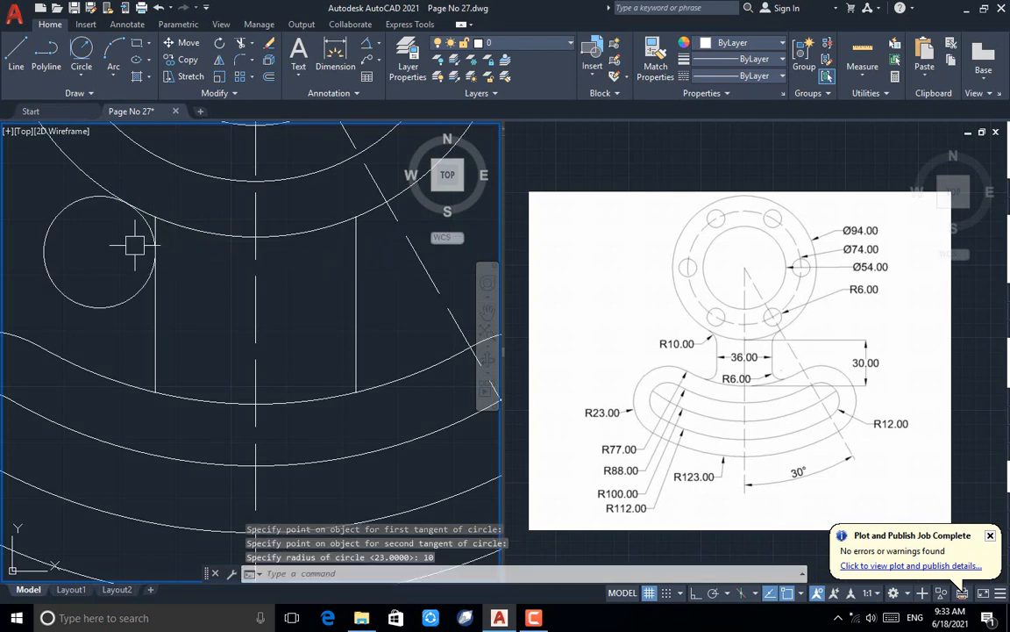
Trim the circle beside the left neck line so that only the corner arc against the ring remains.
{"action": "type", "text": "tr"}
{"action": "key", "text": "Return"}
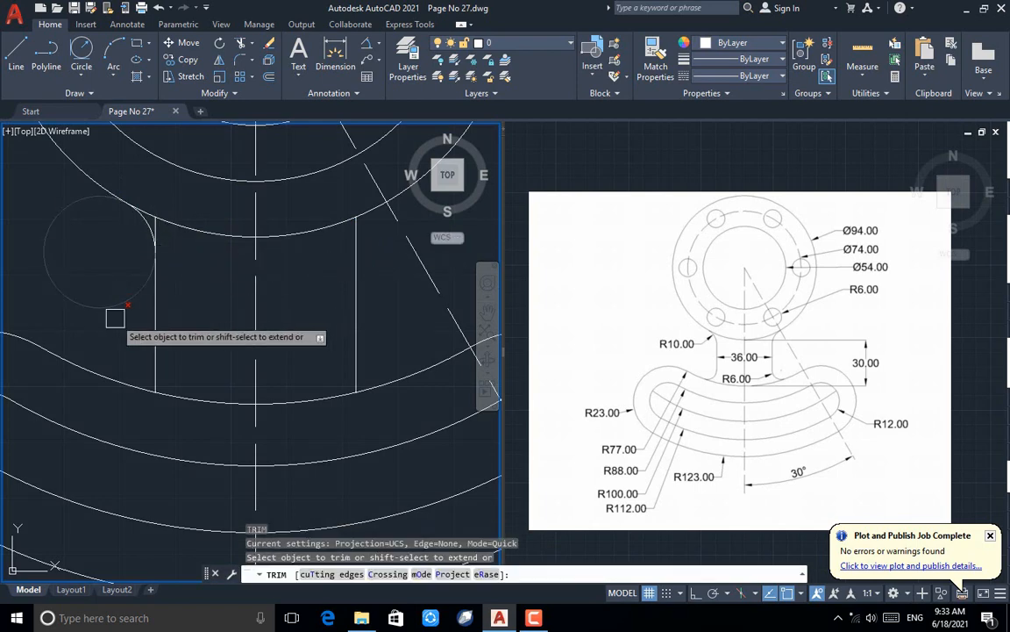
{"action": "left_click_drag", "start_coordinate": [115, 318], "coordinate": [116, 296]}
Draw a radius 10 circle tangent to the ring's outer circle and the right neck line.
{"action": "left_click", "coordinate": [346, 220]}
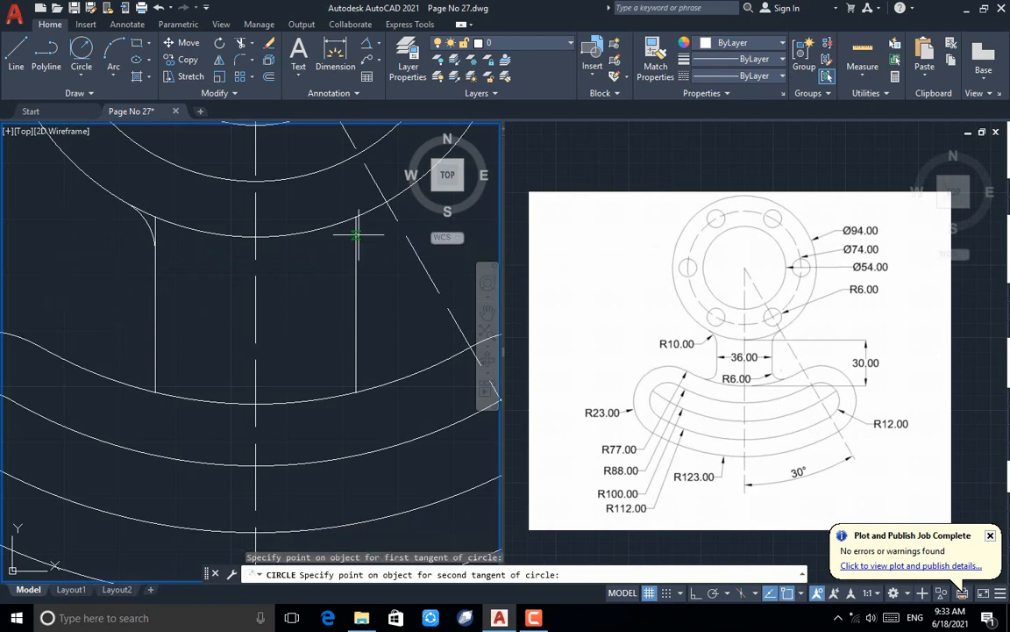
{"action": "left_click", "coordinate": [356, 232]}
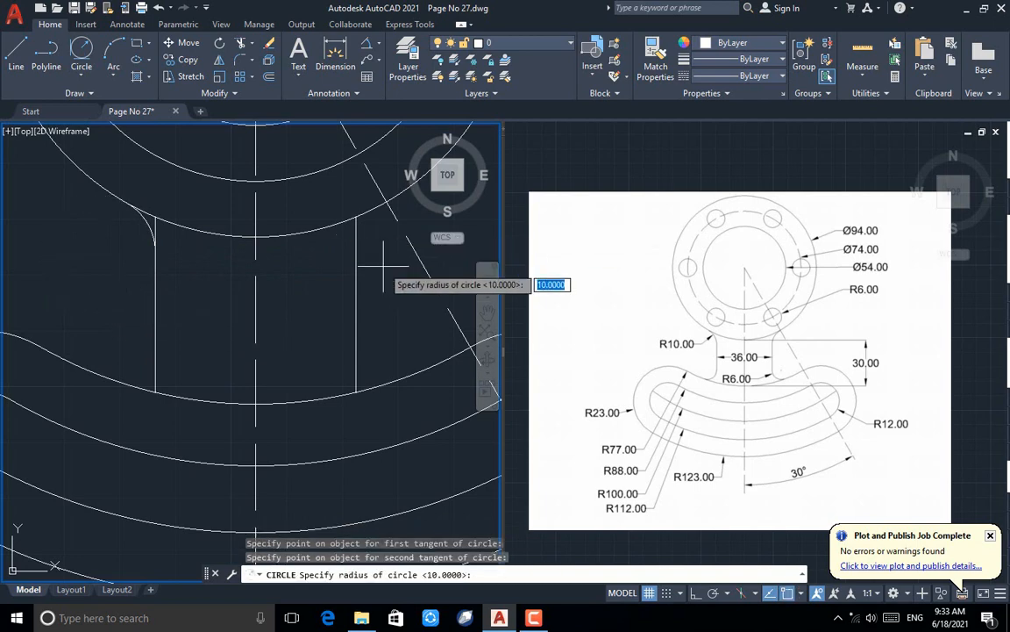
{"action": "type", "text": "10"}
{"action": "key", "text": "Return"}
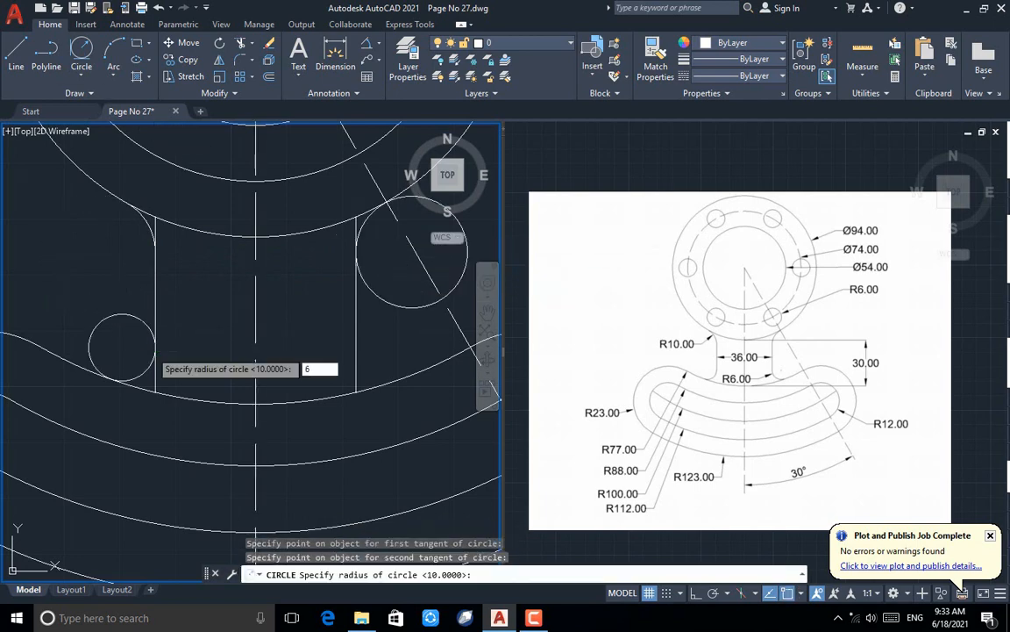
Draw radius 6 circles tangent to the base's top arc and each neck line, one on either side of the neck.
{"action": "key", "text": "Return"}
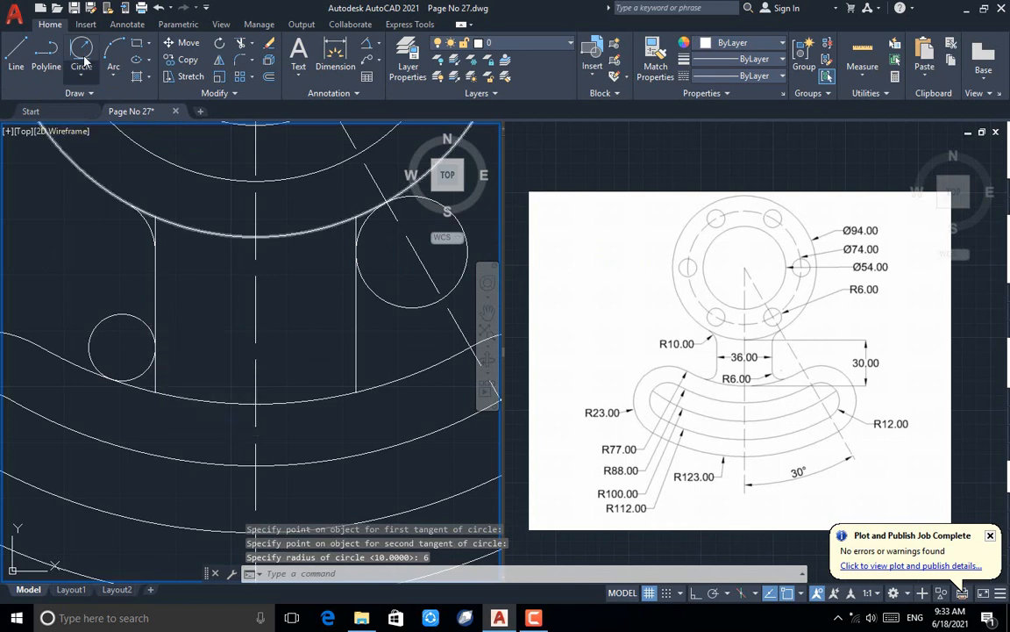
{"action": "left_click", "coordinate": [82, 55]}
{"action": "left_click", "coordinate": [354, 368]}
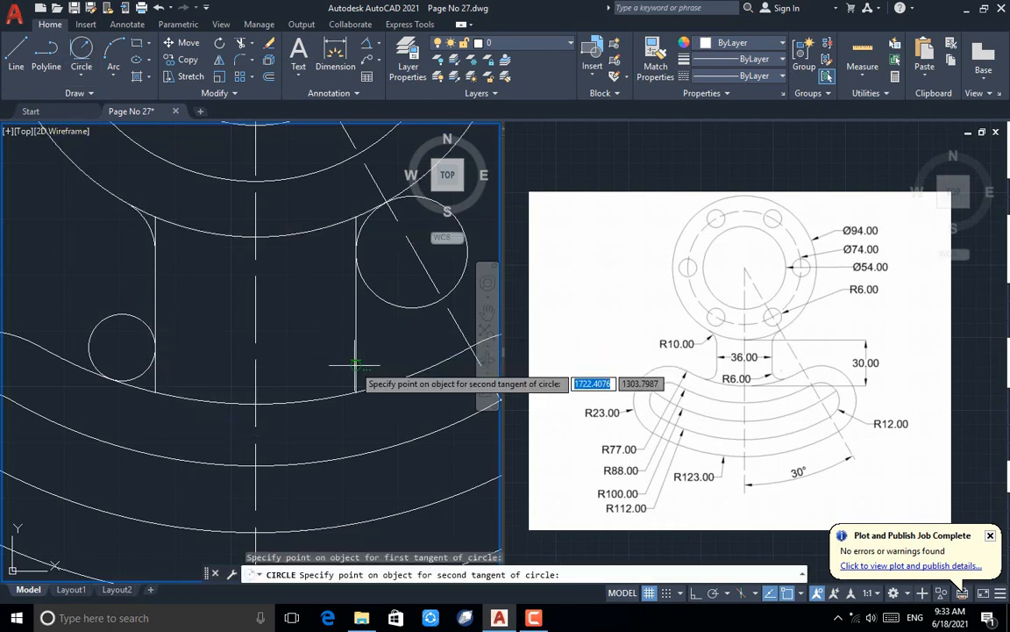
{"action": "left_click", "coordinate": [373, 383]}
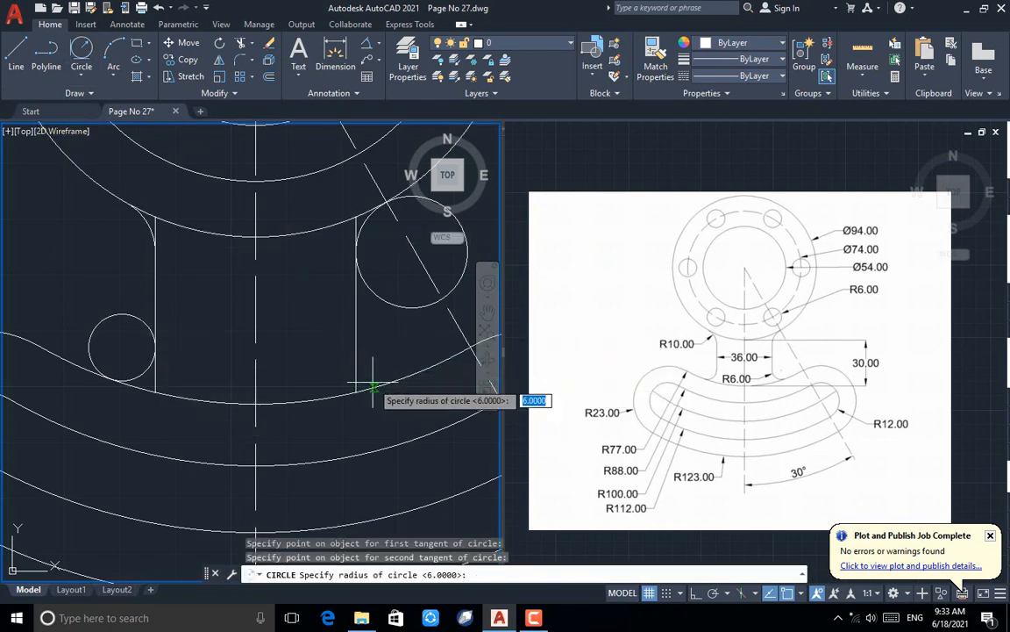
{"action": "type", "text": "6"}
{"action": "key", "text": "Return"}
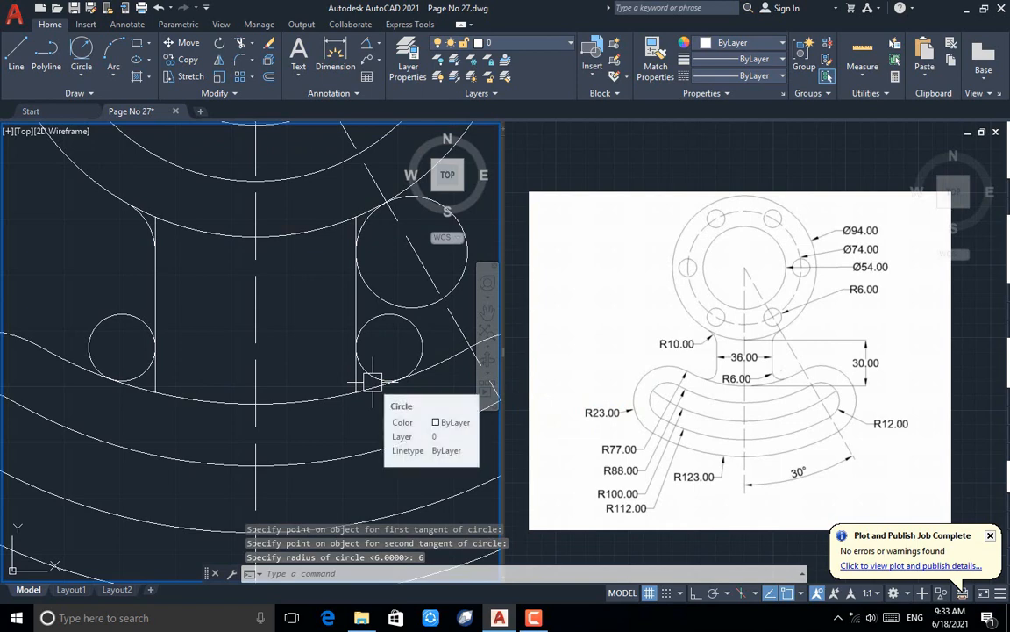
Trim the right radius 10 circle to its corner arc and cut off both neck lines' upper ends at the radius 10 arcs.
{"action": "type", "text": "tr"}
{"action": "key", "text": "Return"}
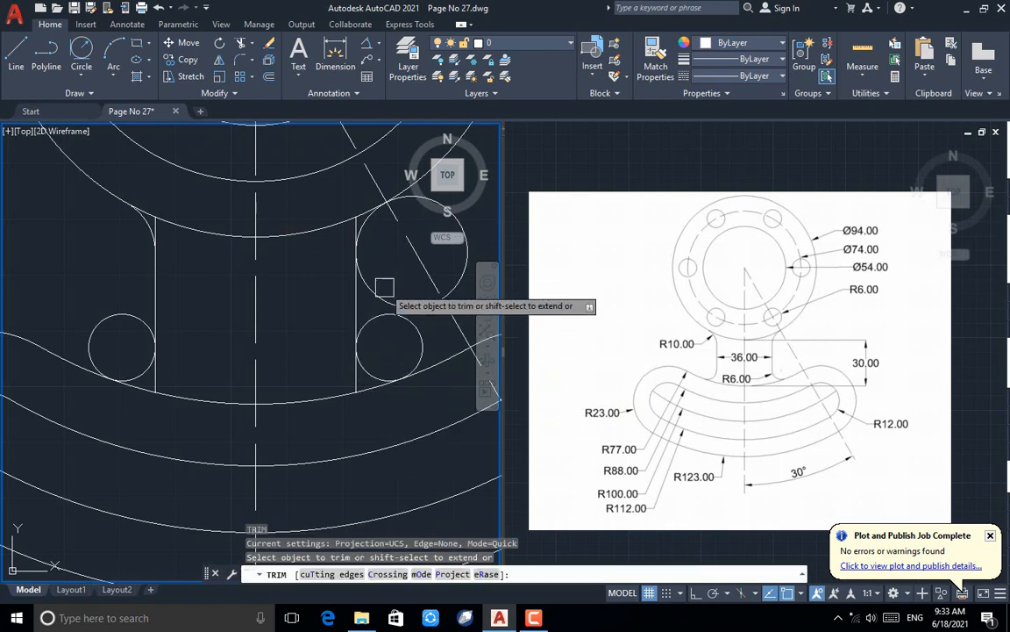
{"action": "left_click", "coordinate": [397, 294]}
{"action": "middle_click_drag", "start_coordinate": [473, 275], "coordinate": [374, 303]}
{"action": "left_click", "coordinate": [363, 281]}
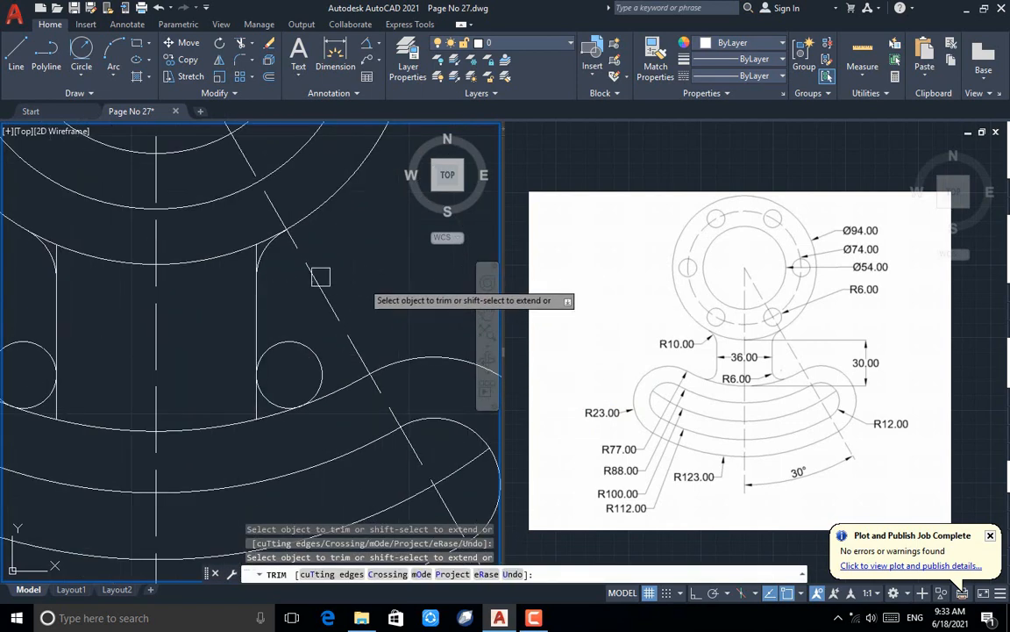
{"action": "scroll", "coordinate": [264, 254], "scroll_direction": "up", "scroll_amount": 5}
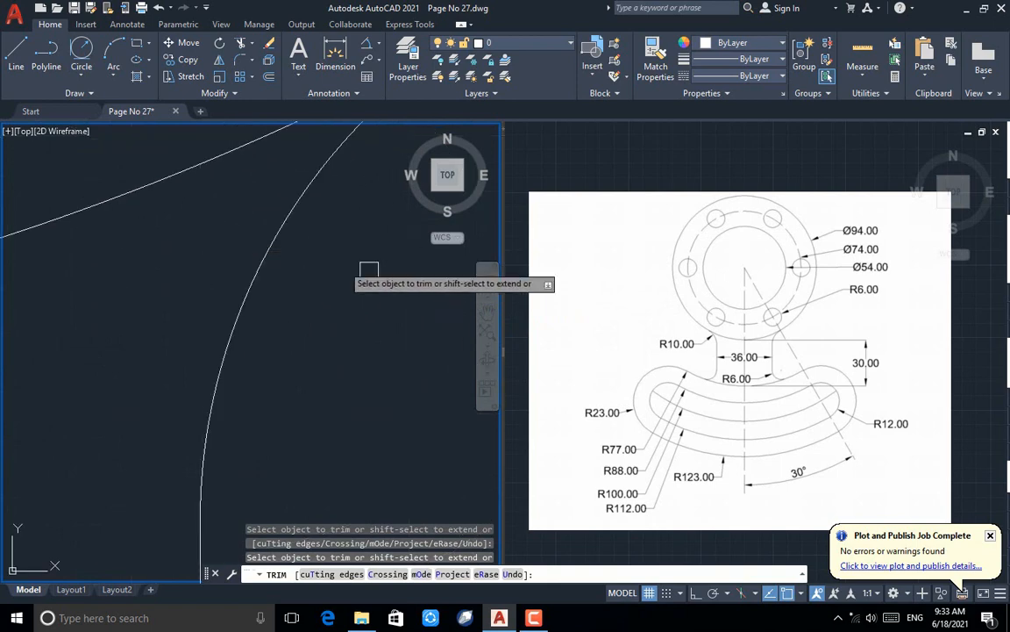
{"action": "scroll", "coordinate": [368, 271], "scroll_direction": "down", "scroll_amount": 3}
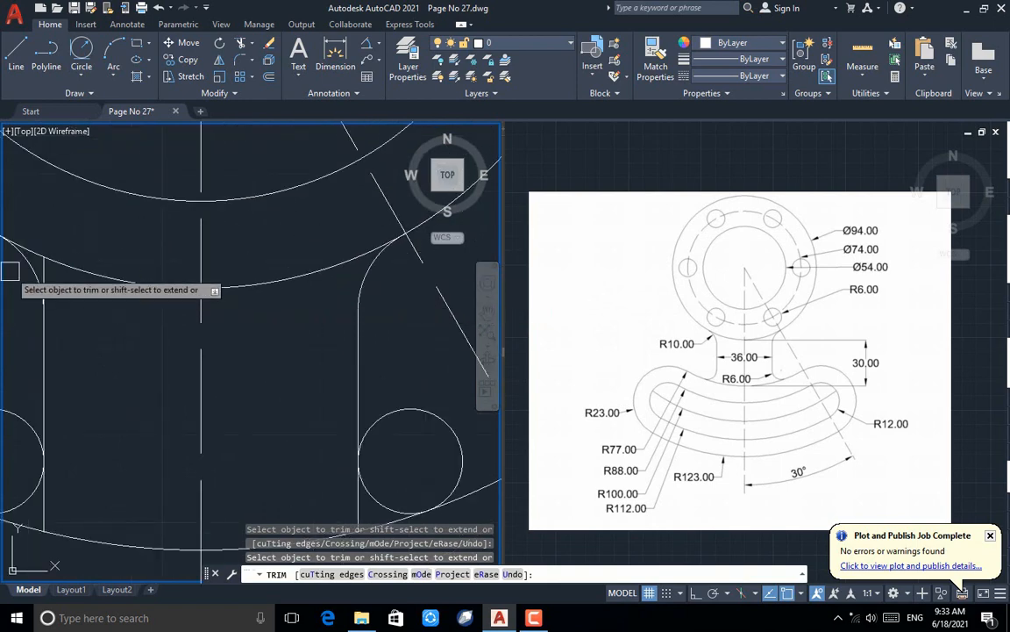
{"action": "scroll", "coordinate": [9, 271], "scroll_direction": "up", "scroll_amount": 3}
{"action": "left_click", "coordinate": [99, 279]}
{"action": "scroll", "coordinate": [196, 218], "scroll_direction": "down", "scroll_amount": 3}
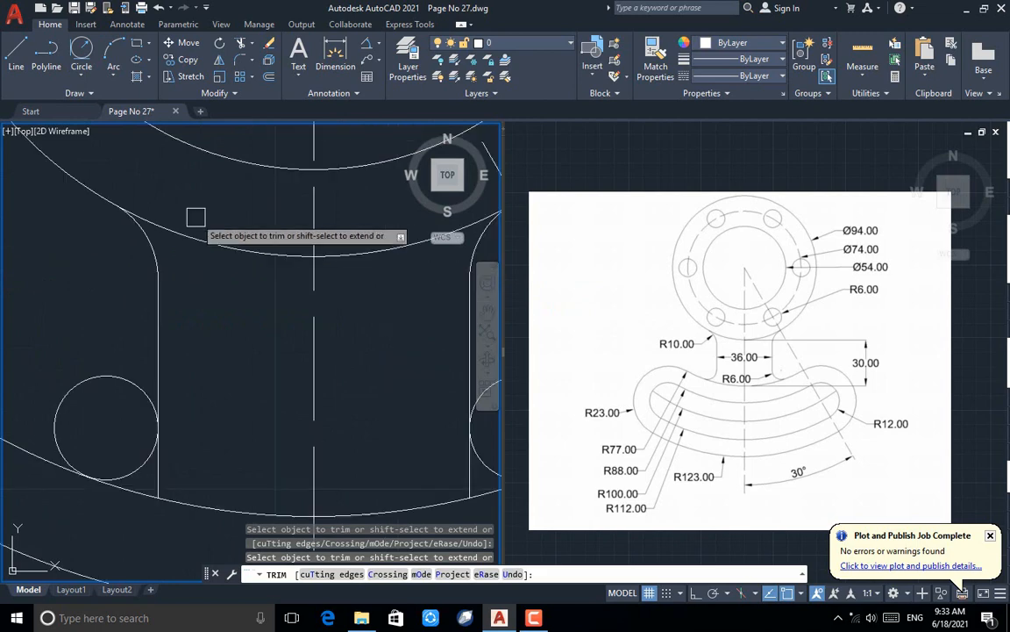
Trim the left radius 6 circle to its corner arc and remove the left neck line's end below it.
{"action": "scroll", "coordinate": [171, 395], "scroll_direction": "up", "scroll_amount": 4}
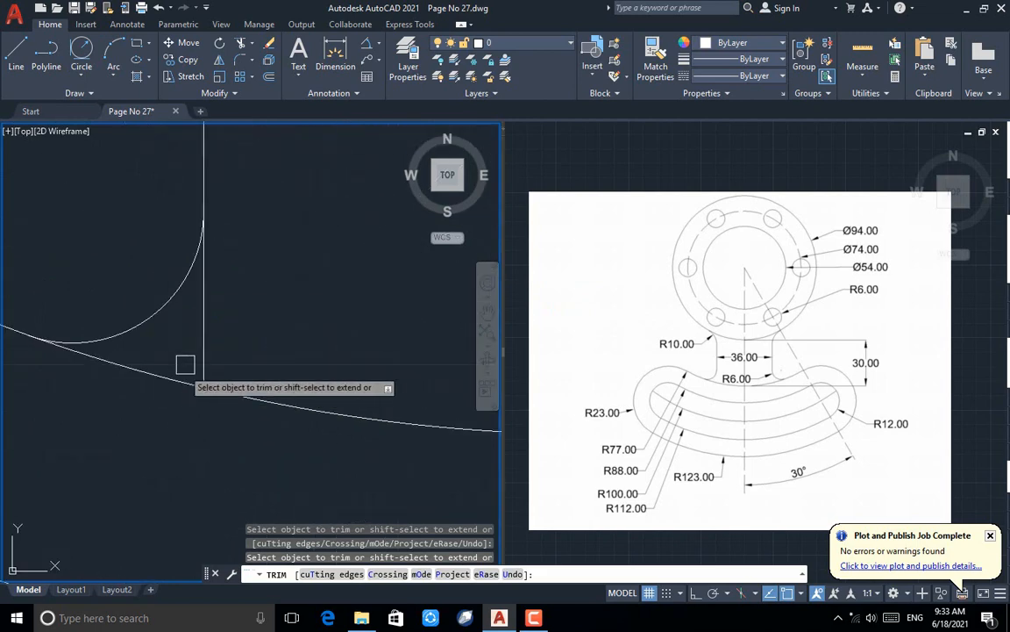
{"action": "left_click", "coordinate": [204, 336]}
{"action": "scroll", "coordinate": [97, 336], "scroll_direction": "down", "scroll_amount": 5}
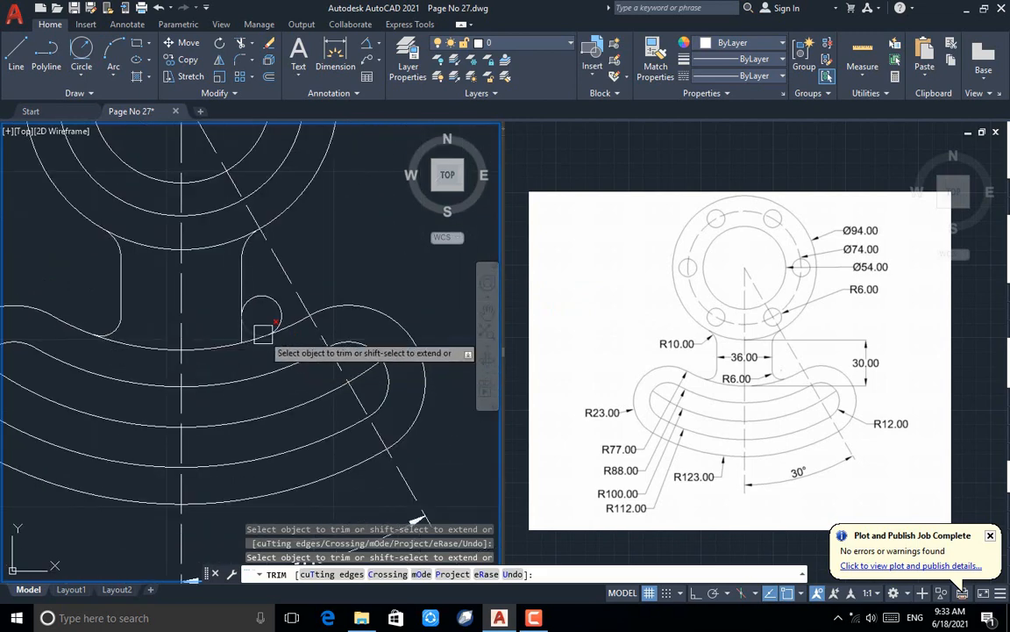
Trim the right radius 6 circle to its corner arc and remove the right neck line's end below it.
{"action": "scroll", "coordinate": [244, 332], "scroll_direction": "up", "scroll_amount": 4}
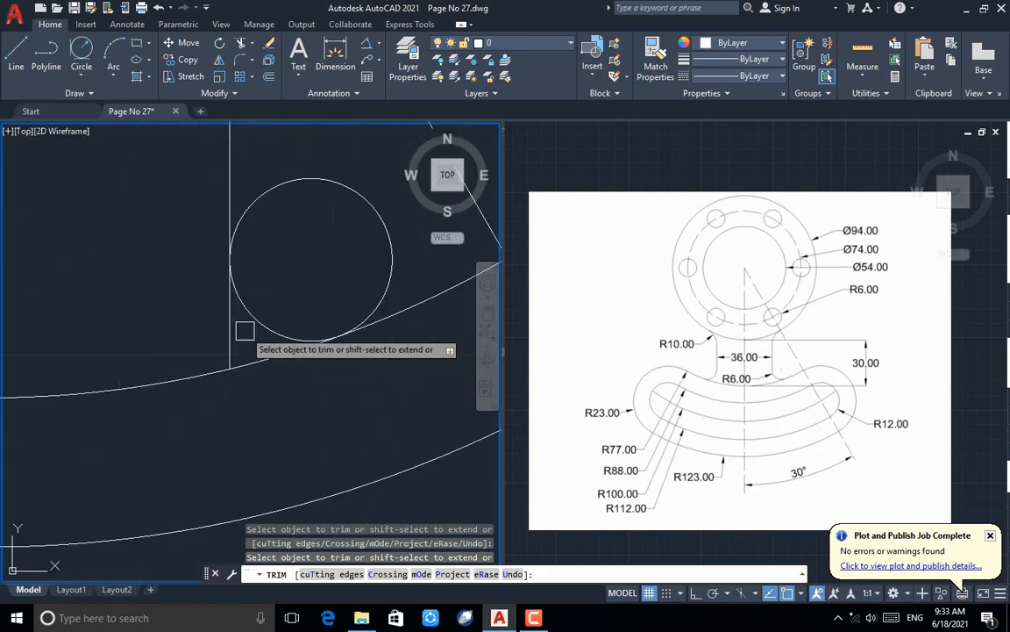
{"action": "left_click", "coordinate": [353, 200]}
{"action": "left_click", "coordinate": [221, 343]}
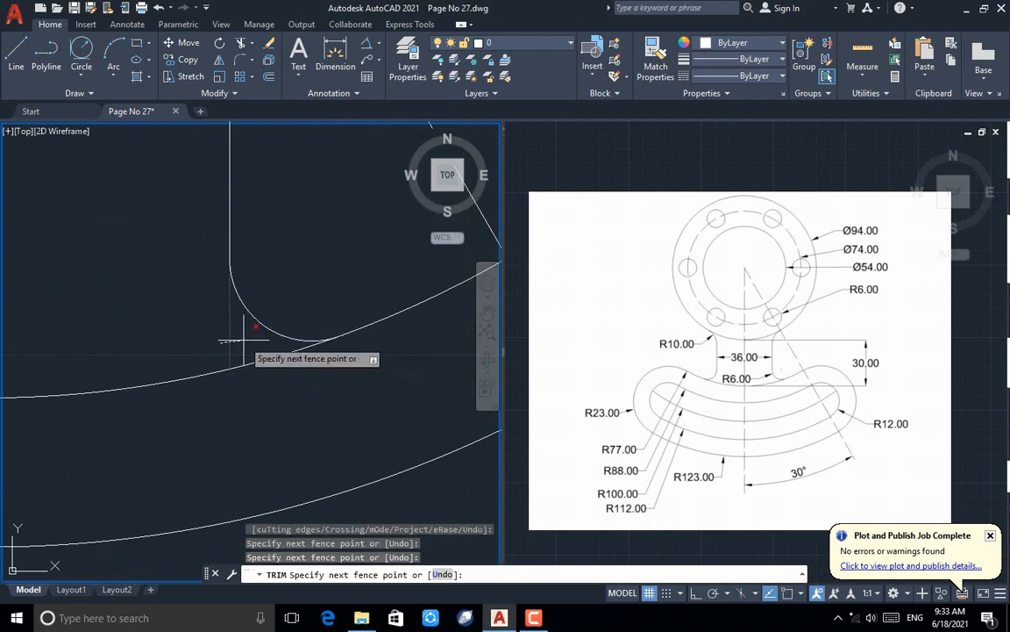
{"action": "key", "text": "Return"}
{"action": "scroll", "coordinate": [251, 336], "scroll_direction": "down", "scroll_amount": 6}
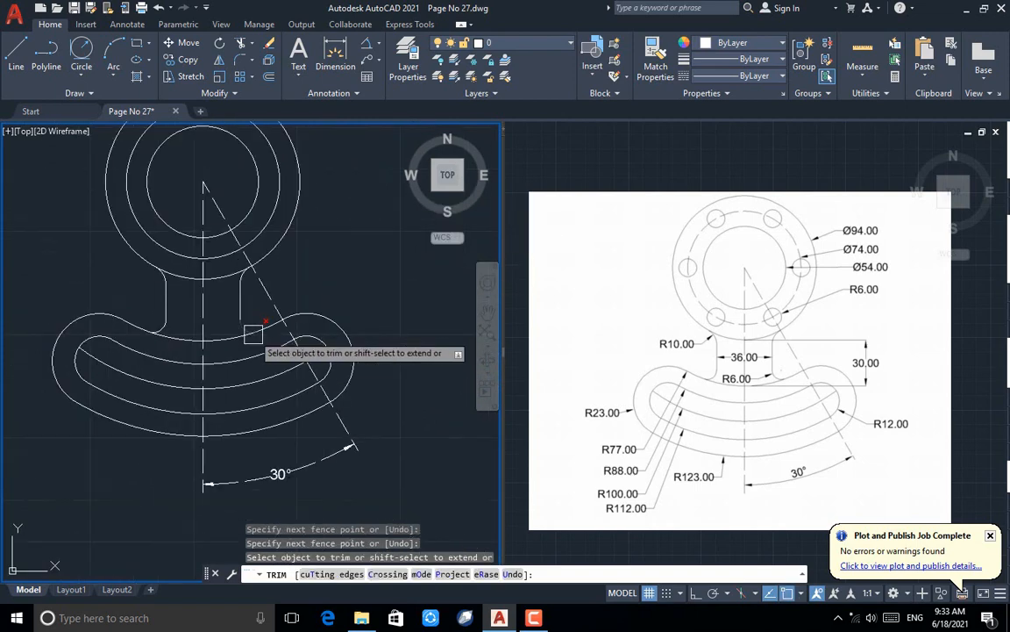
{"action": "key", "text": "Escape"}
Draw a radius 6 circle centred on the right quadrant of the ring's middle circle.
{"action": "scroll", "coordinate": [264, 351], "scroll_direction": "down", "scroll_amount": 3}
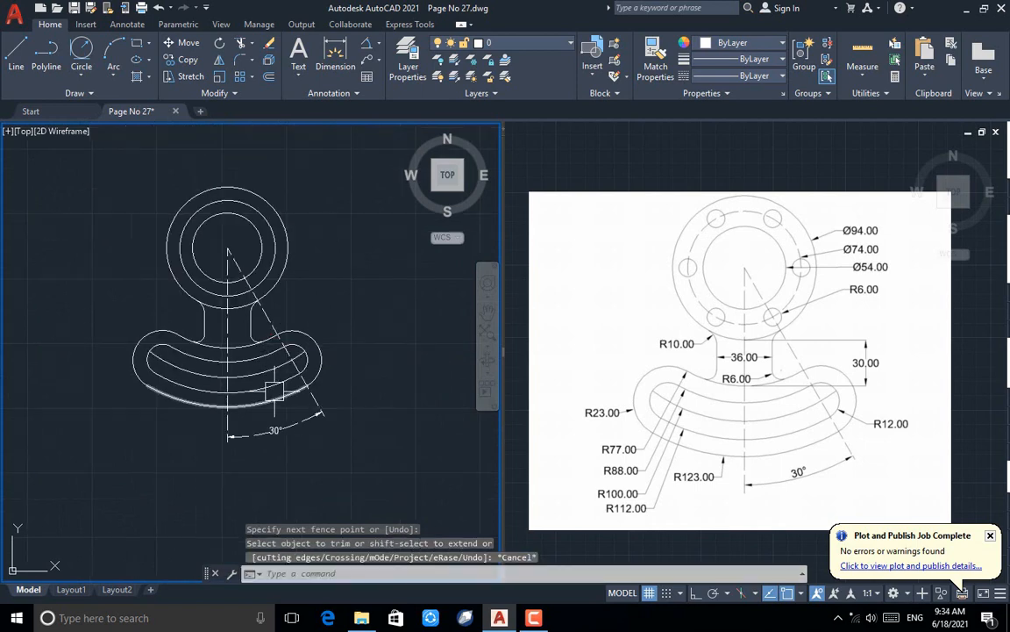
{"action": "scroll", "coordinate": [232, 250], "scroll_direction": "up", "scroll_amount": 4}
{"action": "type", "text": "c"}
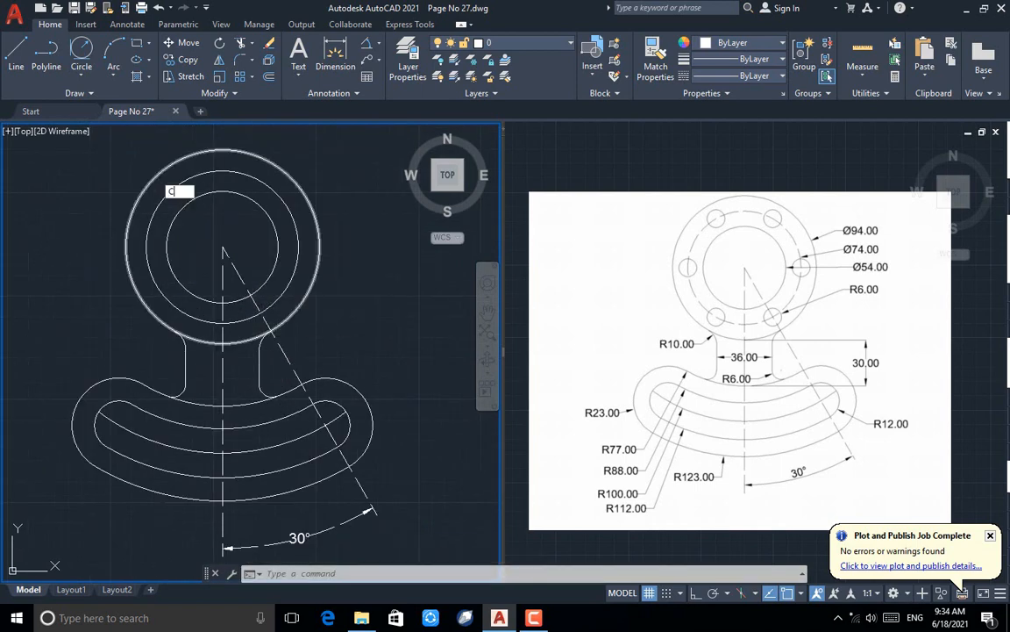
{"action": "key", "text": "Return"}
{"action": "left_click", "coordinate": [300, 247]}
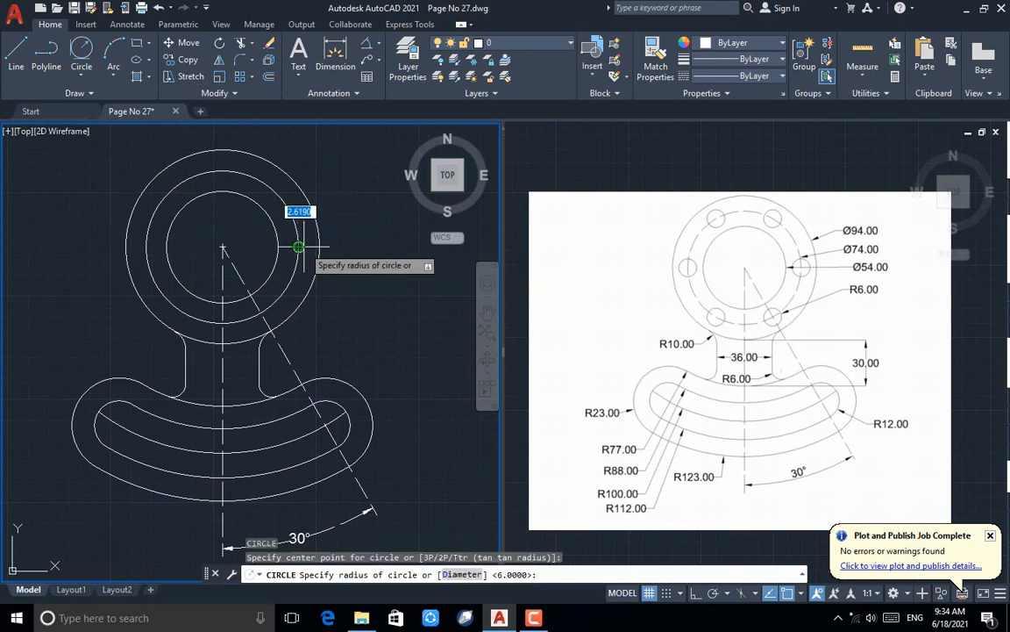
{"action": "type", "text": "6"}
{"action": "key", "text": "Return"}
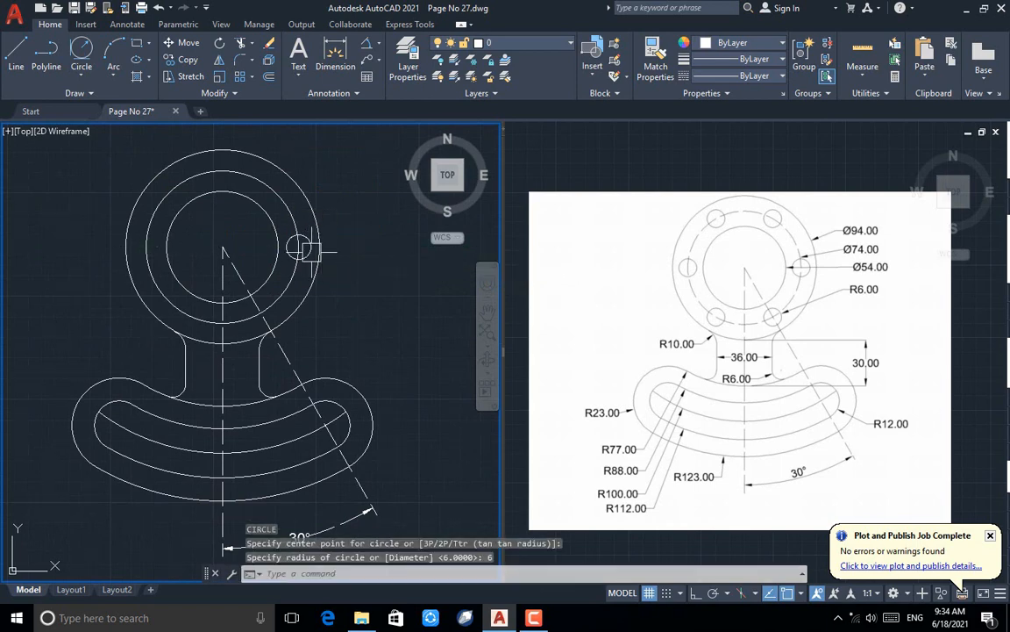
Polar-array the small hole circle around the ring's centre to make six equally spaced holes.
{"action": "left_click", "coordinate": [251, 77]}
{"action": "left_click", "coordinate": [265, 157]}
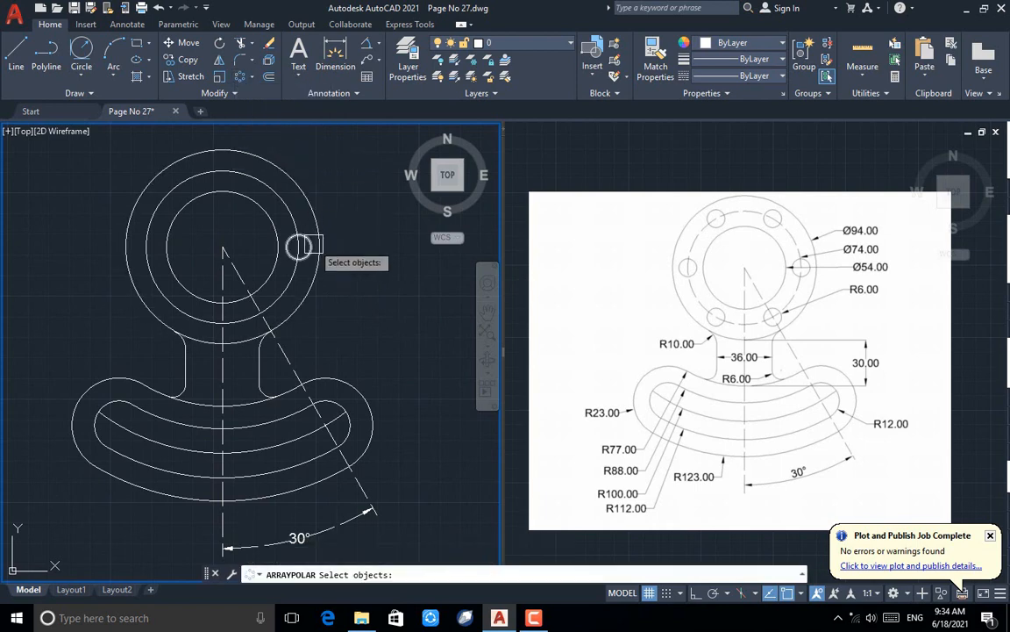
{"action": "key", "text": "Return"}
{"action": "left_click", "coordinate": [223, 247]}
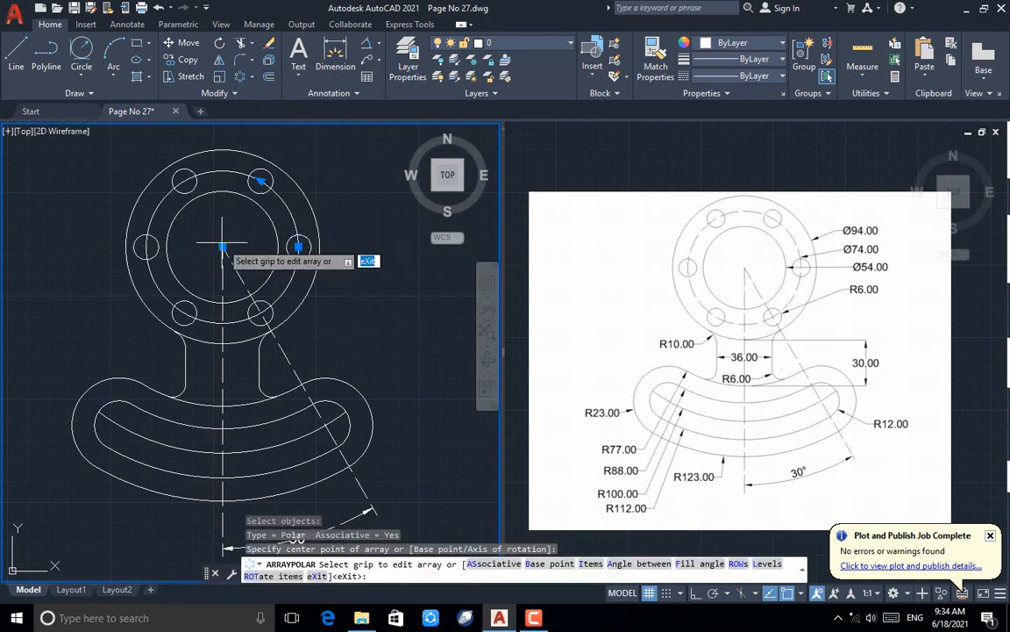
{"action": "key", "text": "Escape"}
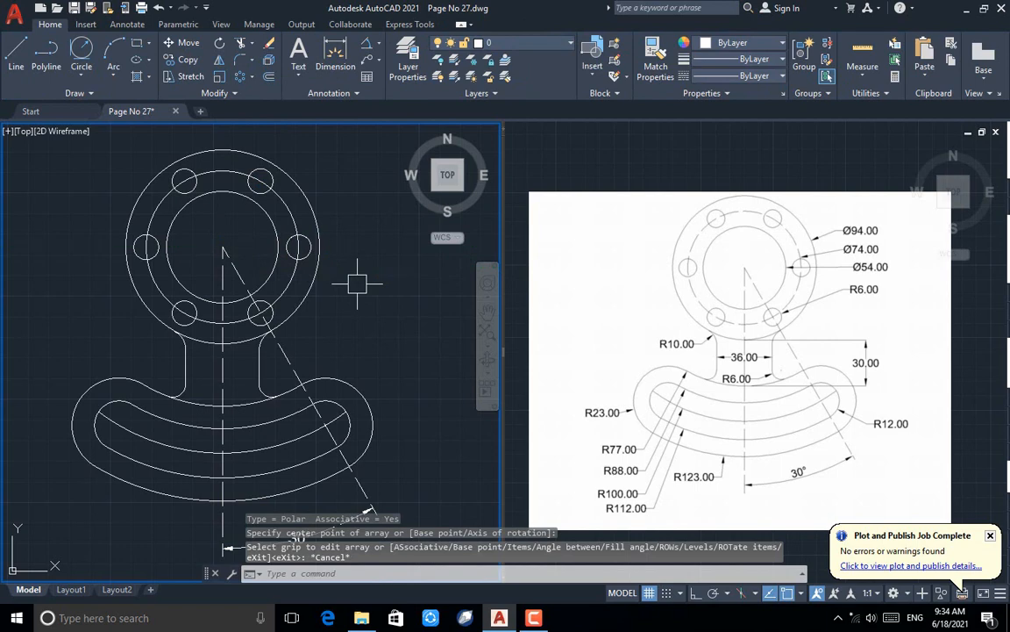
Add diameter dimensions to the ring's outer, middle and inner circles, with their texts stacked to the right of the ring.
{"action": "left_click", "coordinate": [380, 43]}
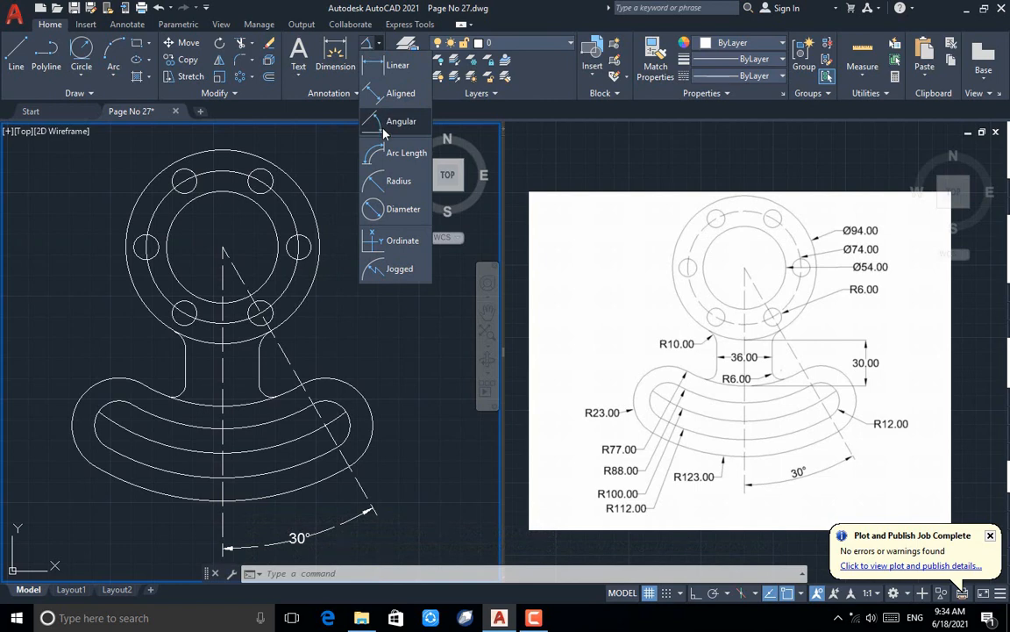
{"action": "left_click", "coordinate": [399, 209]}
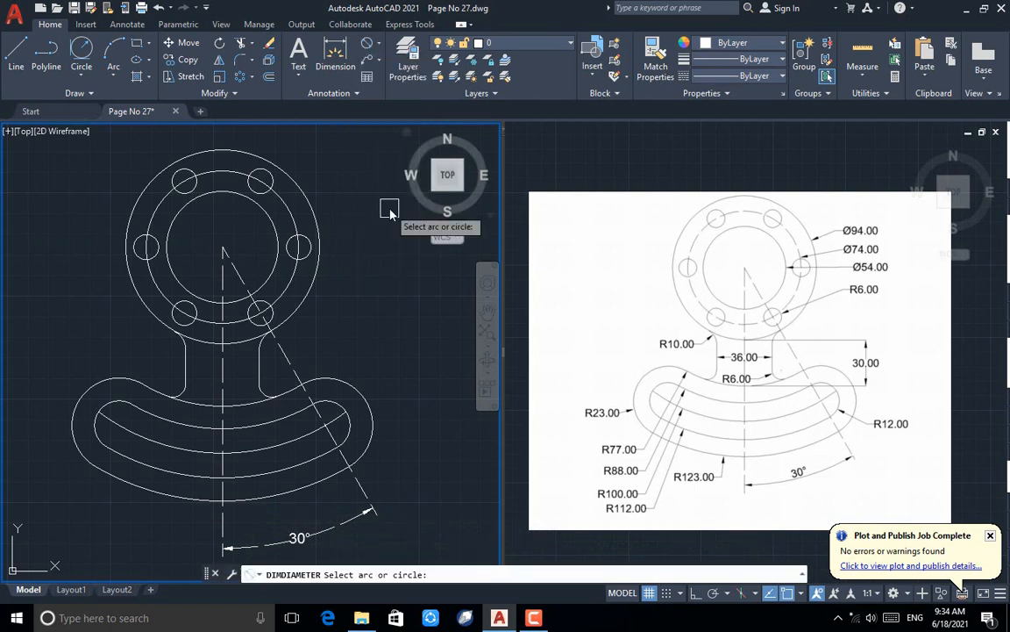
{"action": "left_click", "coordinate": [314, 200]}
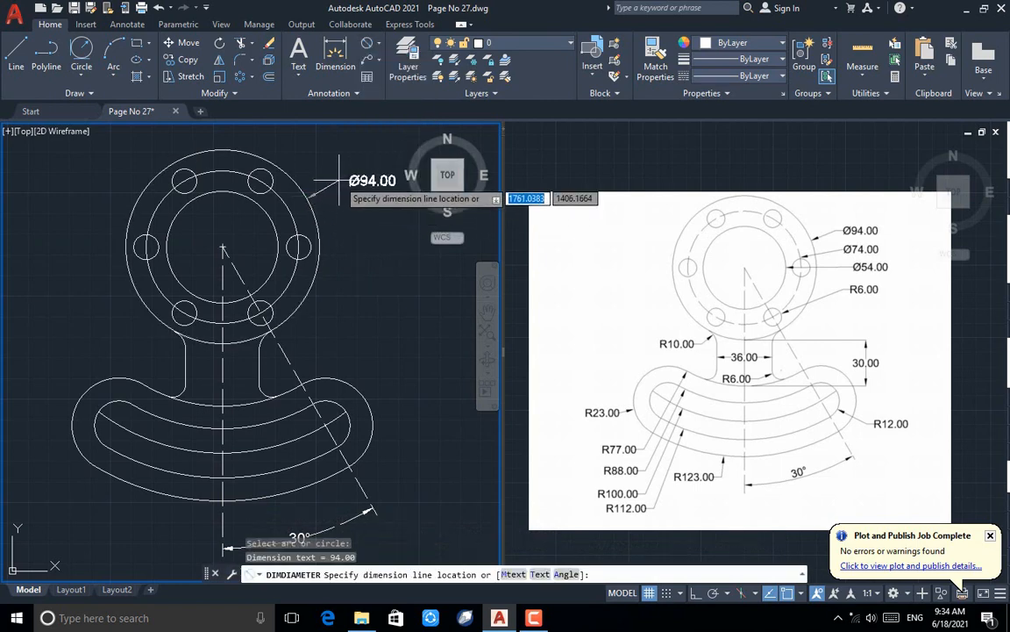
{"action": "key", "text": "Return"}
{"action": "left_click", "coordinate": [289, 204]}
{"action": "left_click", "coordinate": [356, 211]}
{"action": "key", "text": "Return"}
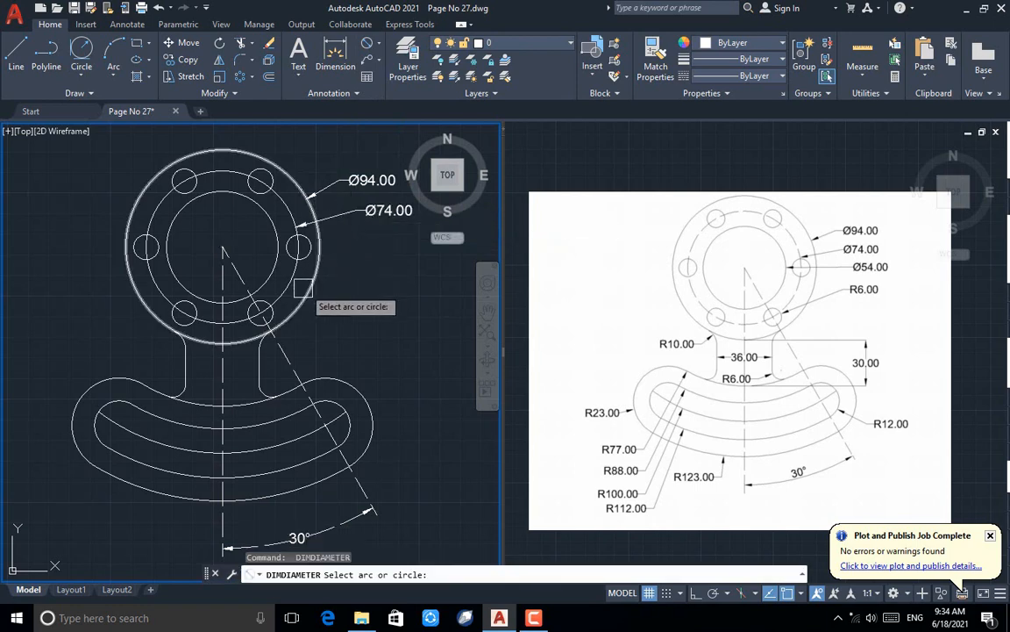
{"action": "left_click", "coordinate": [274, 278]}
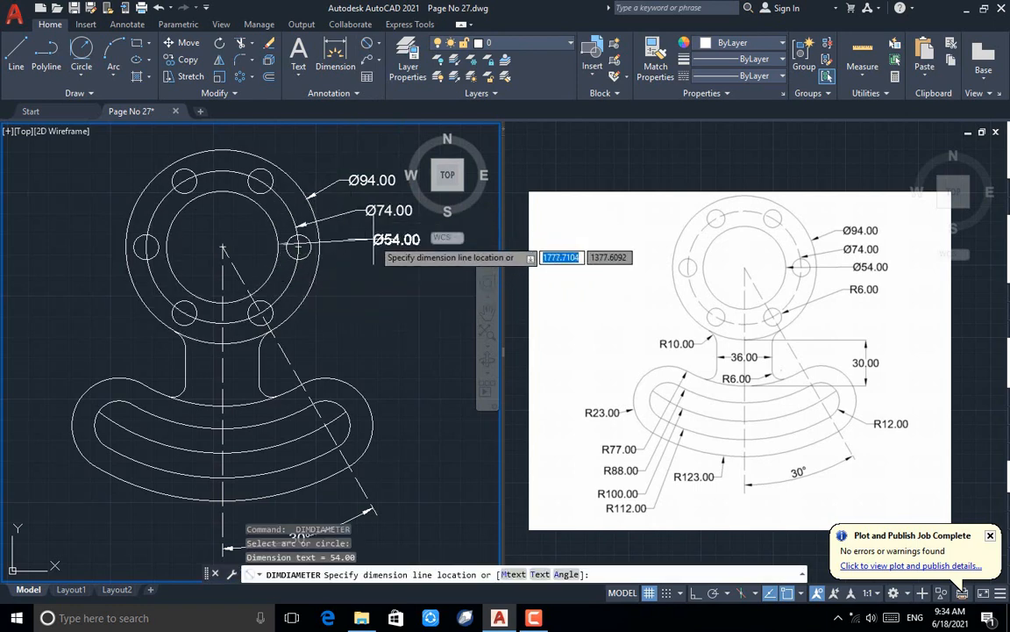
{"action": "left_click", "coordinate": [374, 237]}
Add a radius dimension to the ring's lower-right hole, with its text below the diameter dimensions.
{"action": "type", "text": "dra"}
{"action": "key", "text": "Return"}
{"action": "left_click", "coordinate": [271, 312]}
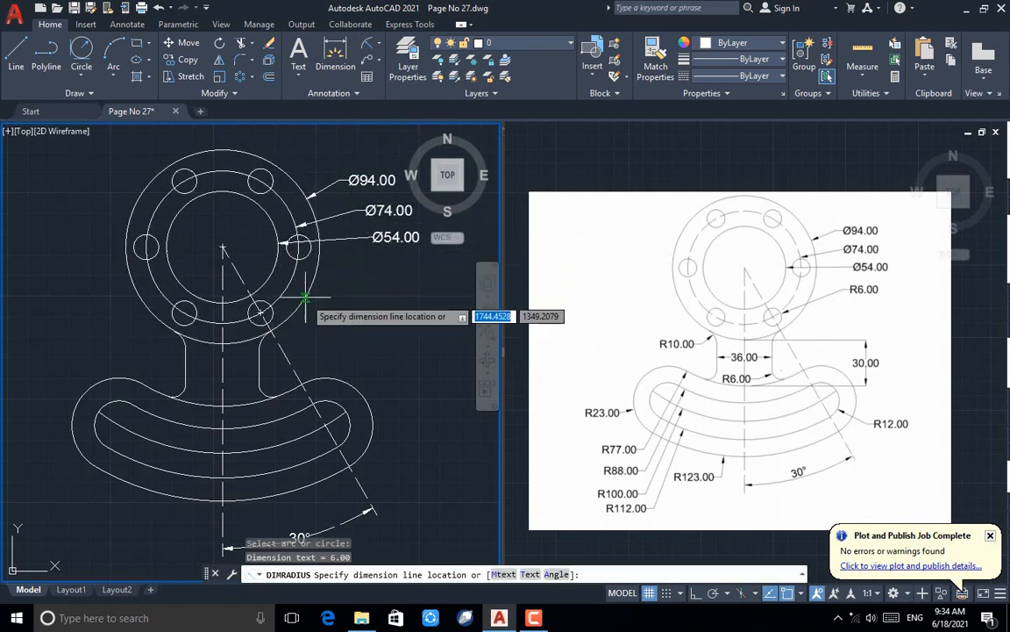
{"action": "left_click", "coordinate": [367, 265]}
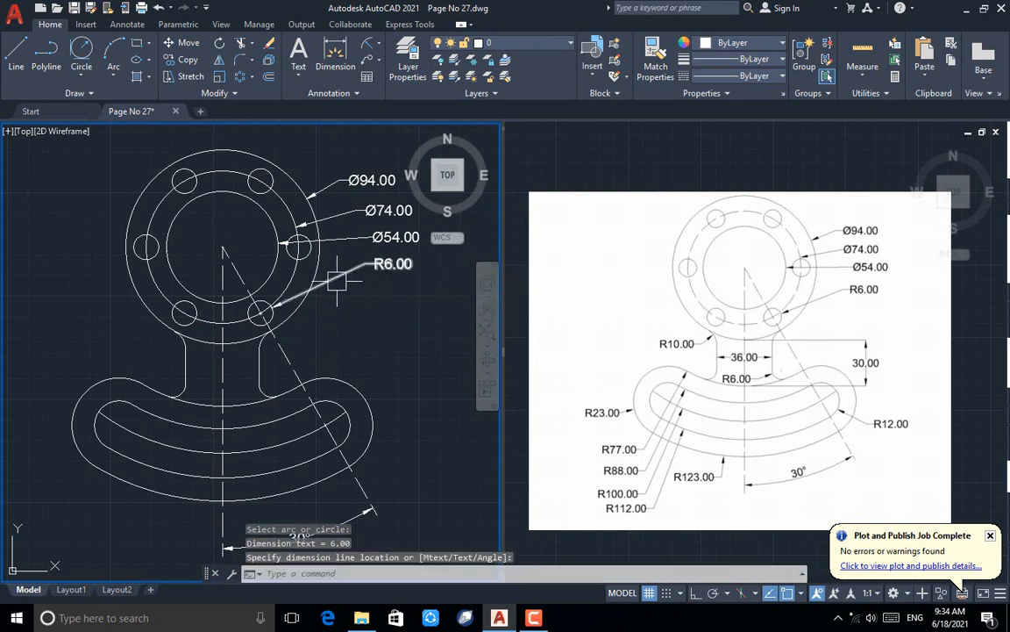
Add radius dimensions to the neck's upper-left and lower-right fillets, with each text to the left of its fillet.
{"action": "scroll", "coordinate": [148, 355], "scroll_direction": "up", "scroll_amount": 4}
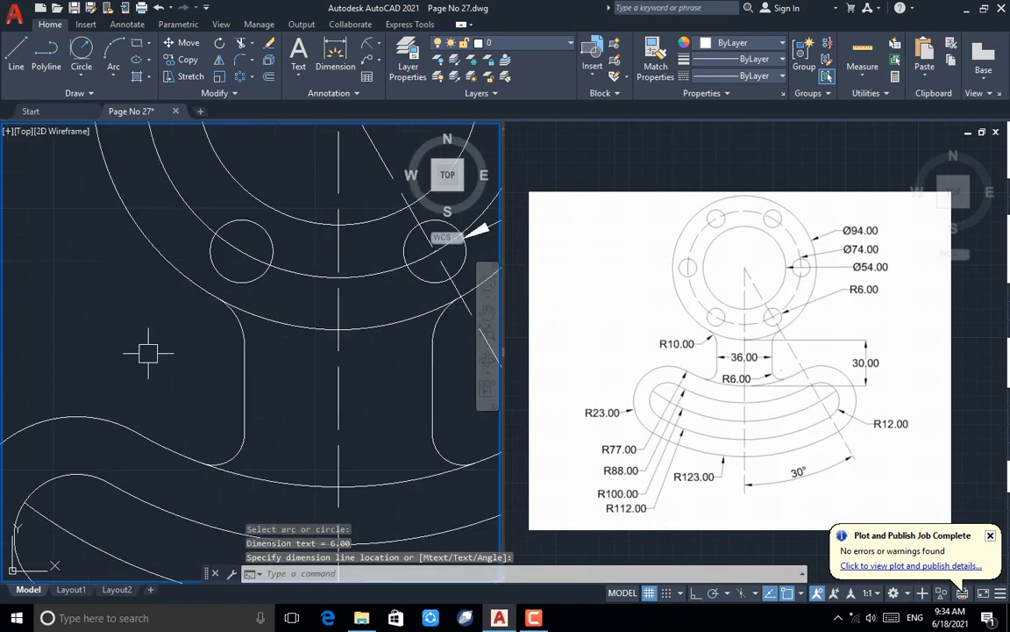
{"action": "key", "text": "Return"}
{"action": "left_click", "coordinate": [237, 325]}
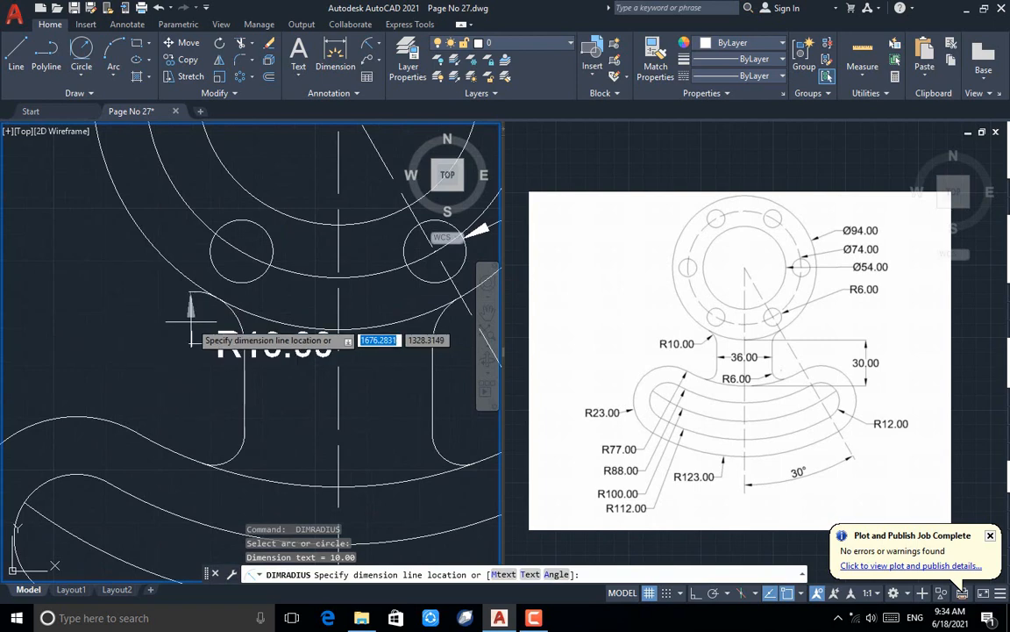
{"action": "left_click", "coordinate": [208, 333]}
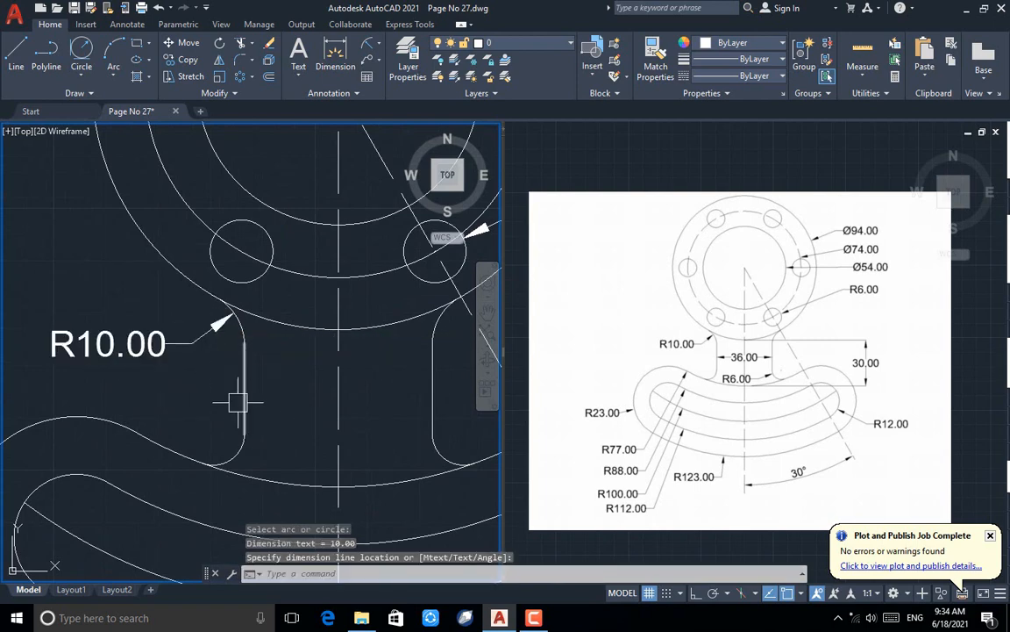
{"action": "key", "text": "Return"}
{"action": "left_click", "coordinate": [456, 465]}
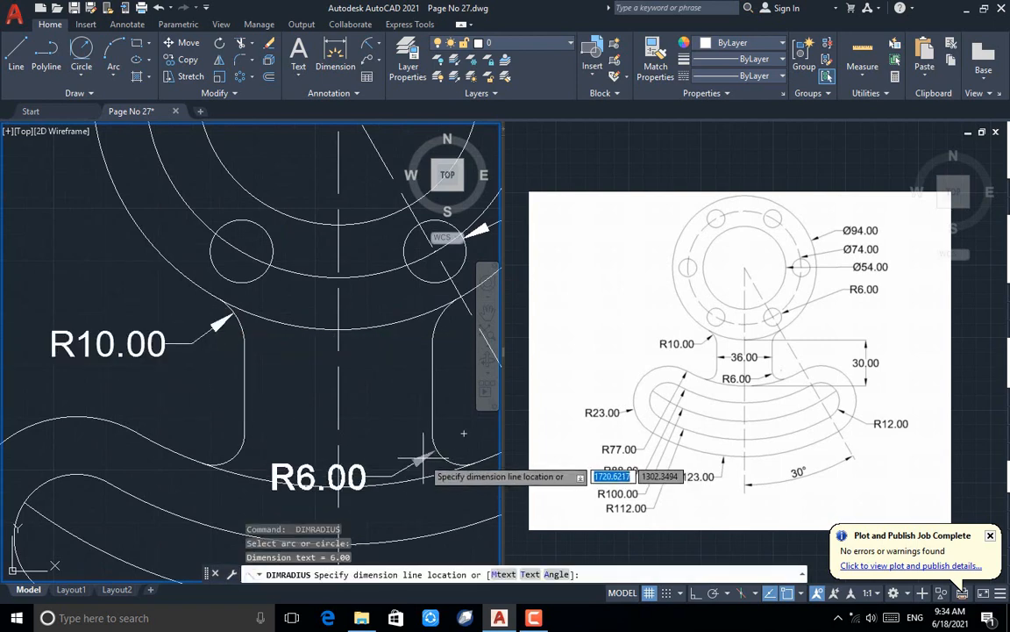
{"action": "left_click", "coordinate": [416, 451]}
{"action": "scroll", "coordinate": [347, 393], "scroll_direction": "down", "scroll_amount": 3}
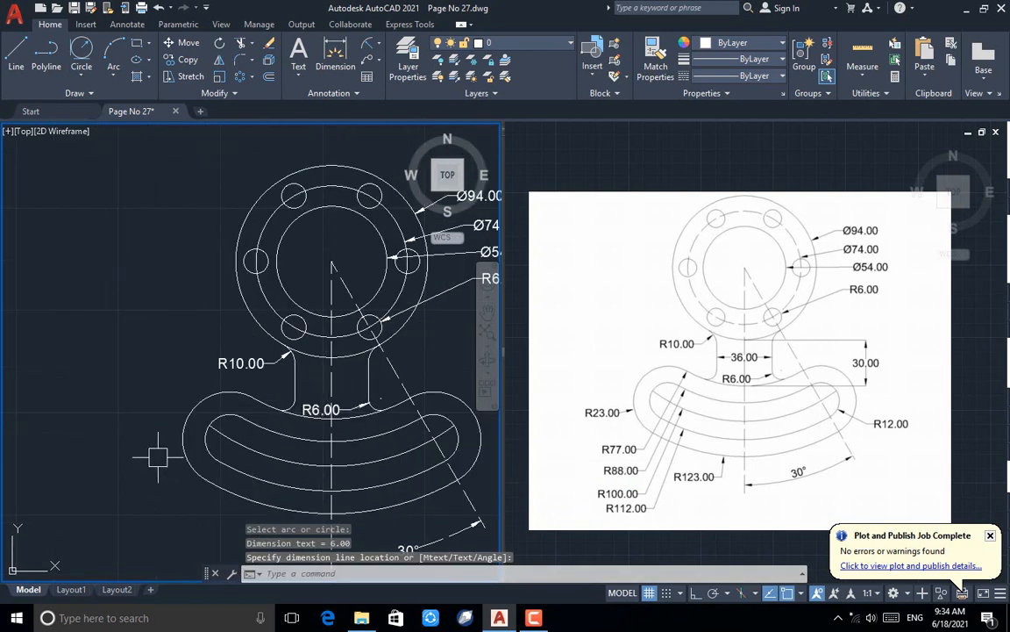
Add a radius dimension to the base's outer left end arc, with its text outside to the left.
{"action": "scroll", "coordinate": [158, 452], "scroll_direction": "down", "scroll_amount": 2}
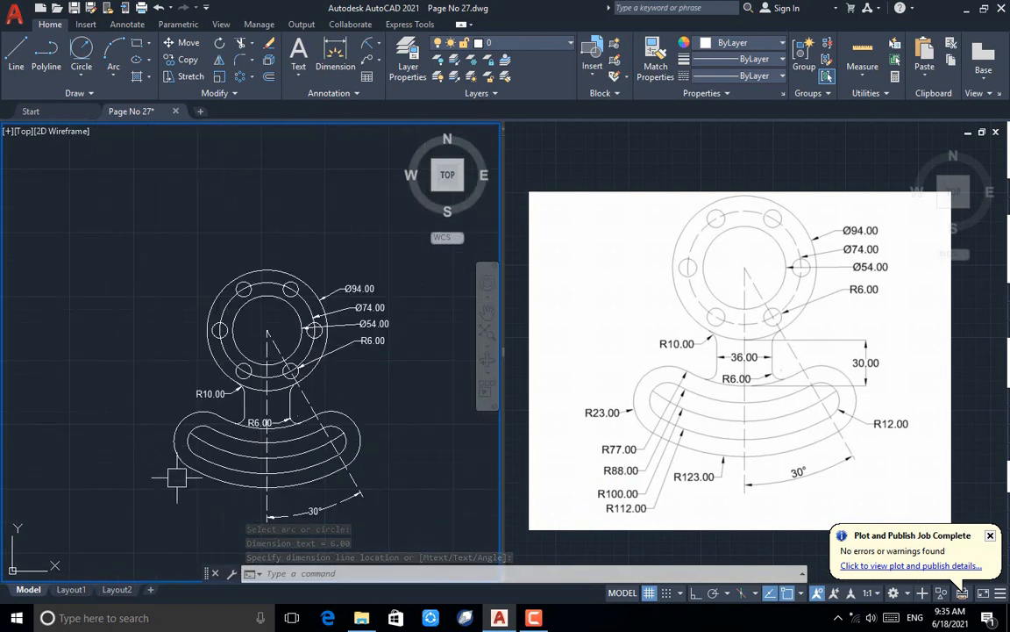
{"action": "scroll", "coordinate": [177, 478], "scroll_direction": "up", "scroll_amount": 2}
{"action": "key", "text": "Return"}
{"action": "left_click", "coordinate": [172, 424]}
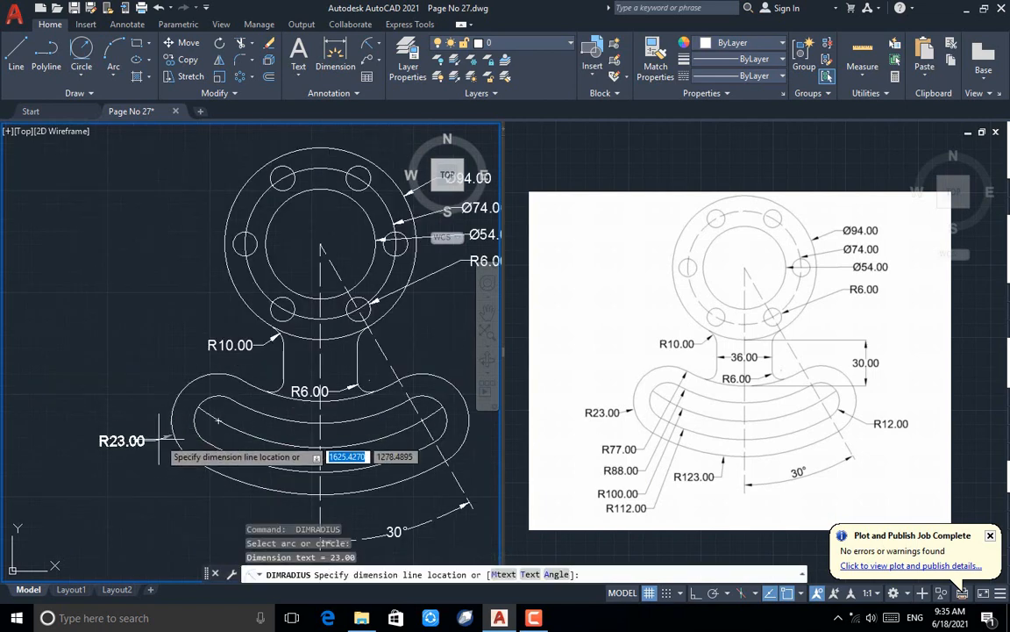
{"action": "left_click", "coordinate": [154, 443]}
Add radius dimensions to the base's upper outer arc and the slot's upper arc, with texts stacked below left of the base.
{"action": "key", "text": "Return"}
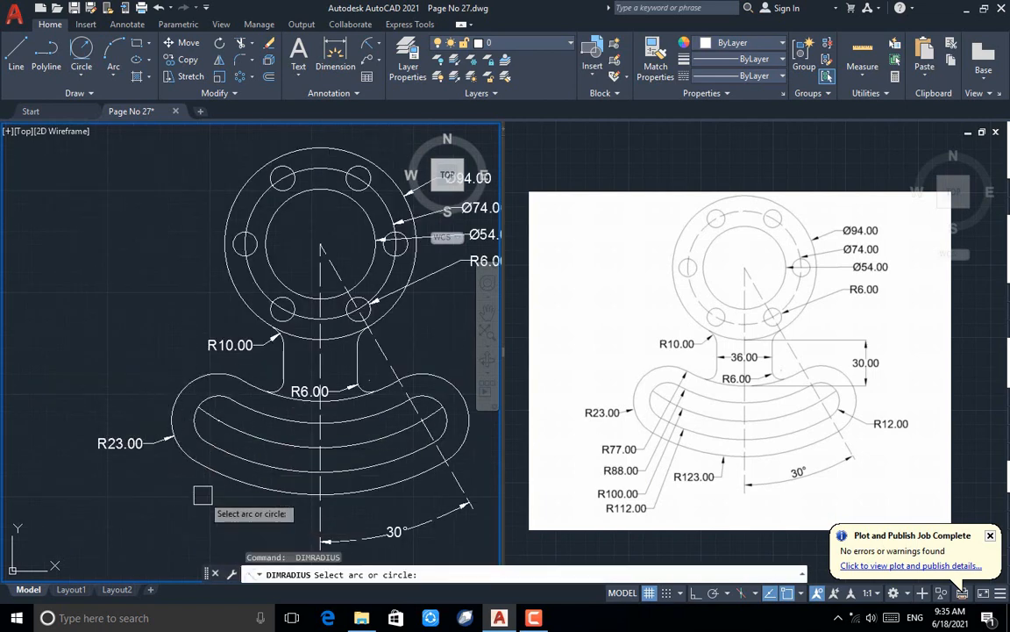
{"action": "scroll", "coordinate": [203, 491], "scroll_direction": "up", "scroll_amount": 5}
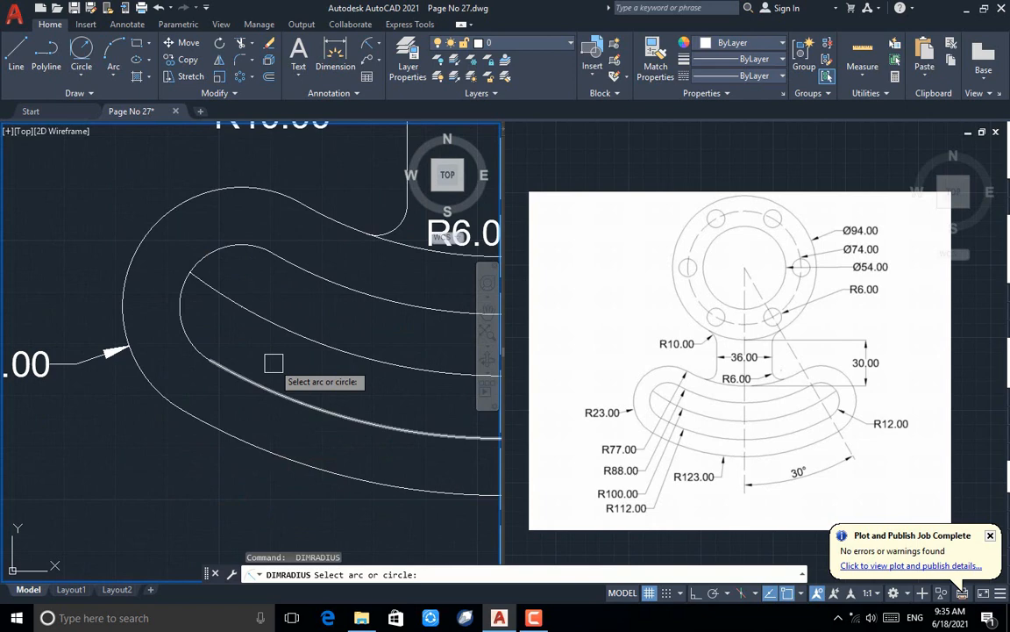
{"action": "left_click", "coordinate": [332, 212]}
{"action": "left_click", "coordinate": [162, 460]}
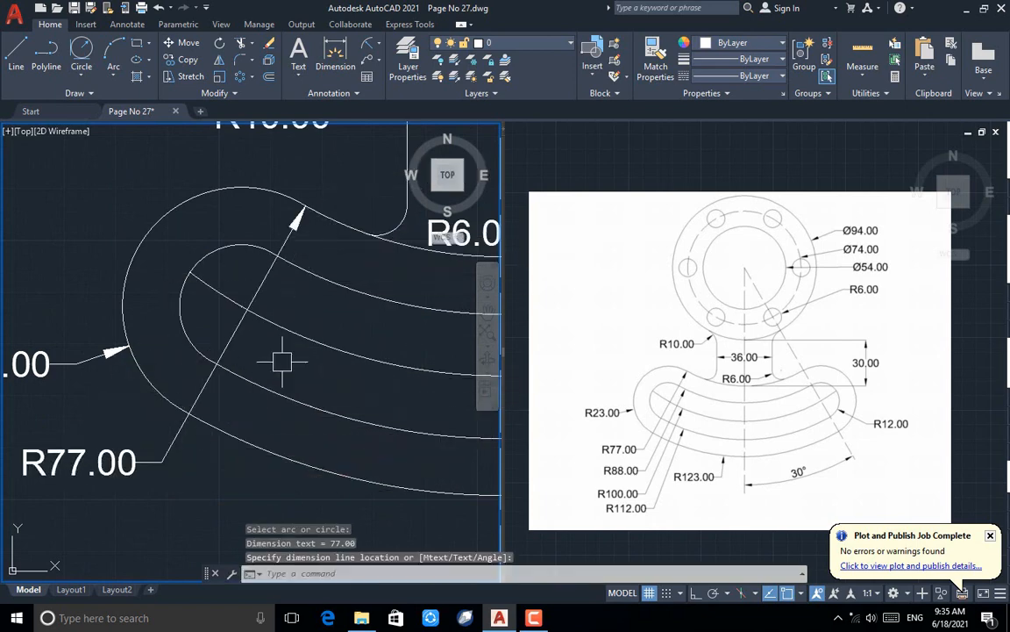
{"action": "key", "text": "Return"}
{"action": "left_click", "coordinate": [303, 286]}
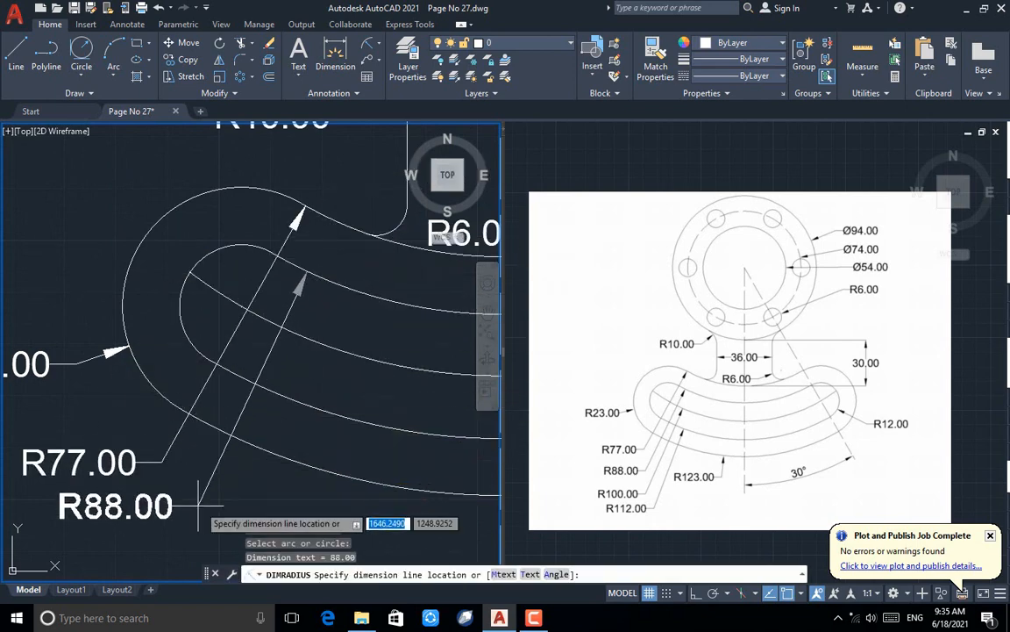
{"action": "left_click", "coordinate": [203, 501]}
Add radius dimensions to the slot's centre arc and lower arc, continuing the stack of texts below left of the base.
{"action": "scroll", "coordinate": [261, 327], "scroll_direction": "down", "scroll_amount": 2}
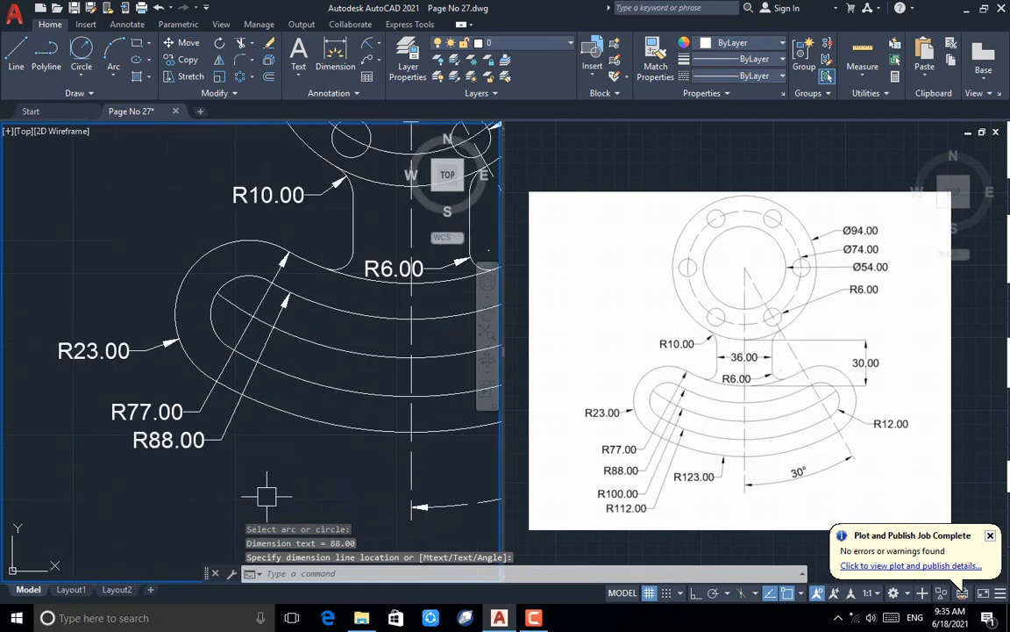
{"action": "scroll", "coordinate": [266, 497], "scroll_direction": "up", "scroll_amount": 2}
{"action": "key", "text": "Return"}
{"action": "left_click", "coordinate": [321, 288]}
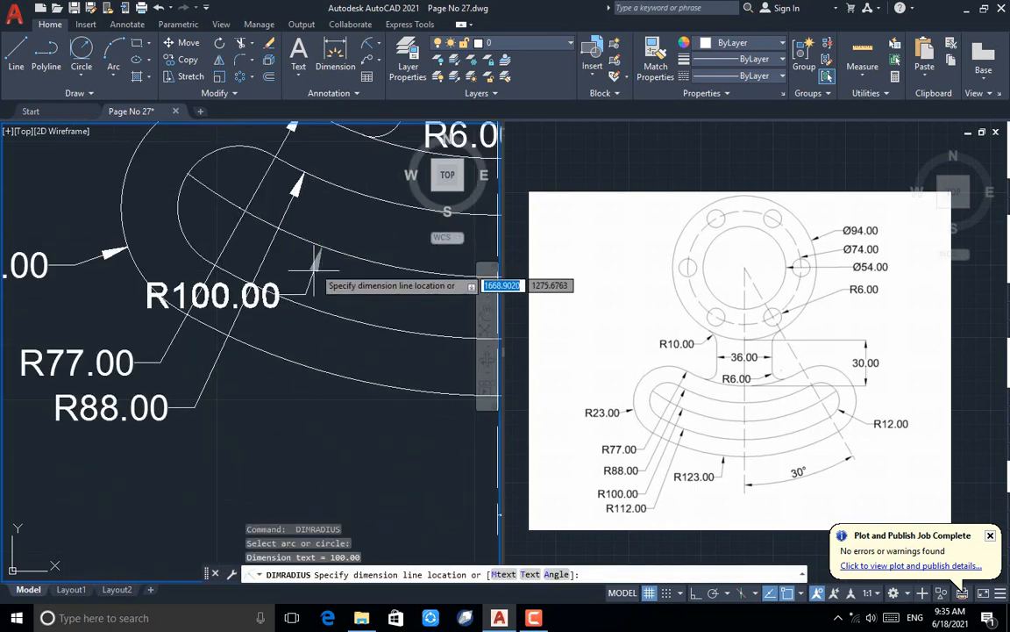
{"action": "left_click", "coordinate": [227, 459]}
{"action": "key", "text": "Return"}
{"action": "left_click", "coordinate": [321, 313]}
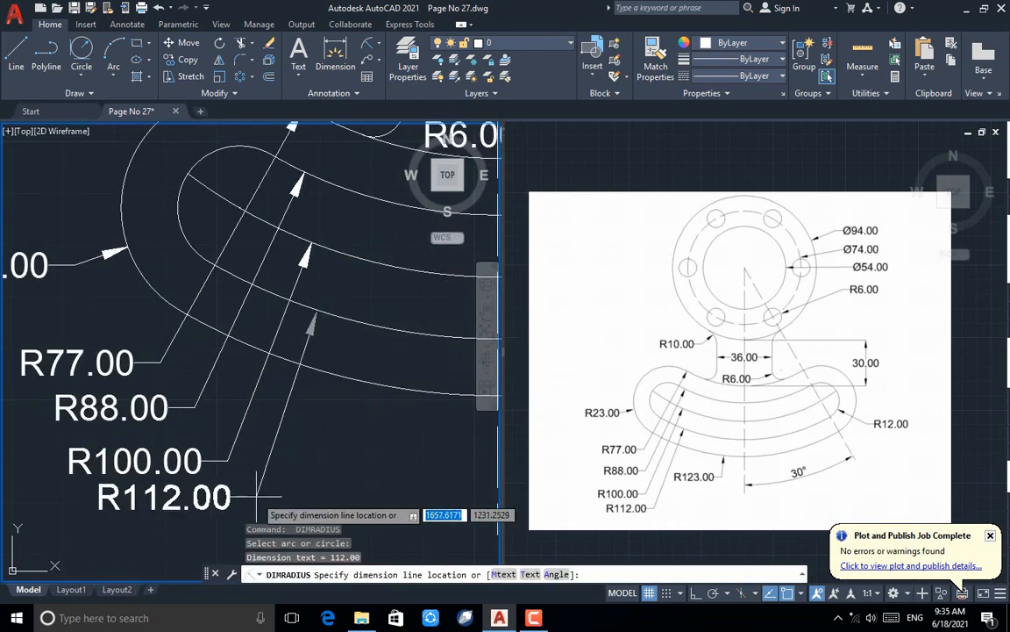
Add a radius dimension to the base's lower outer arc, with its text beneath the arc beside the stacked radius texts.
{"action": "key", "text": "Return"}
{"action": "left_click", "coordinate": [360, 379]}
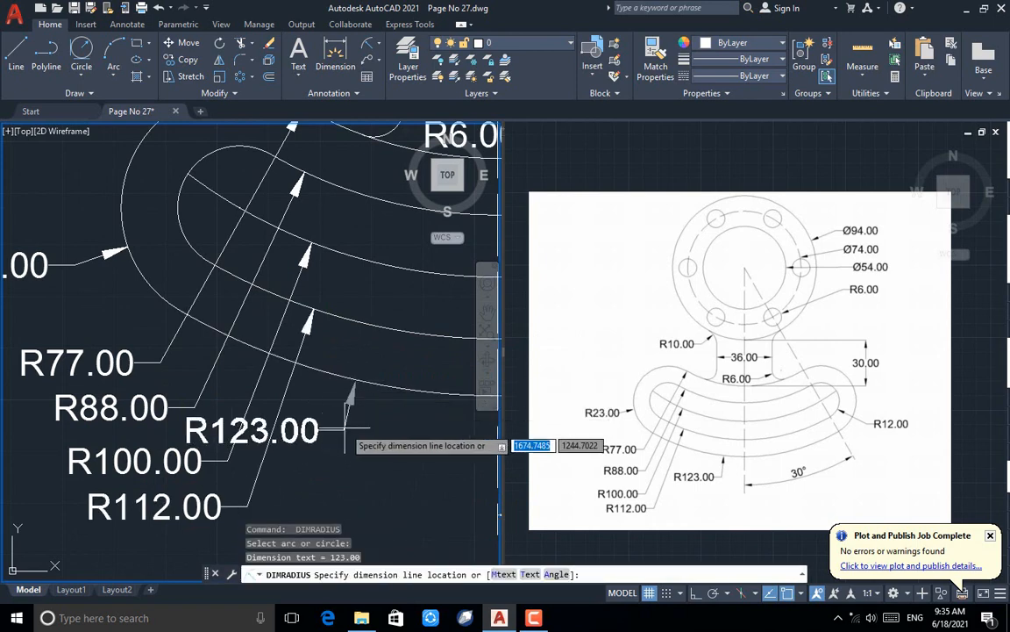
{"action": "left_click", "coordinate": [403, 488]}
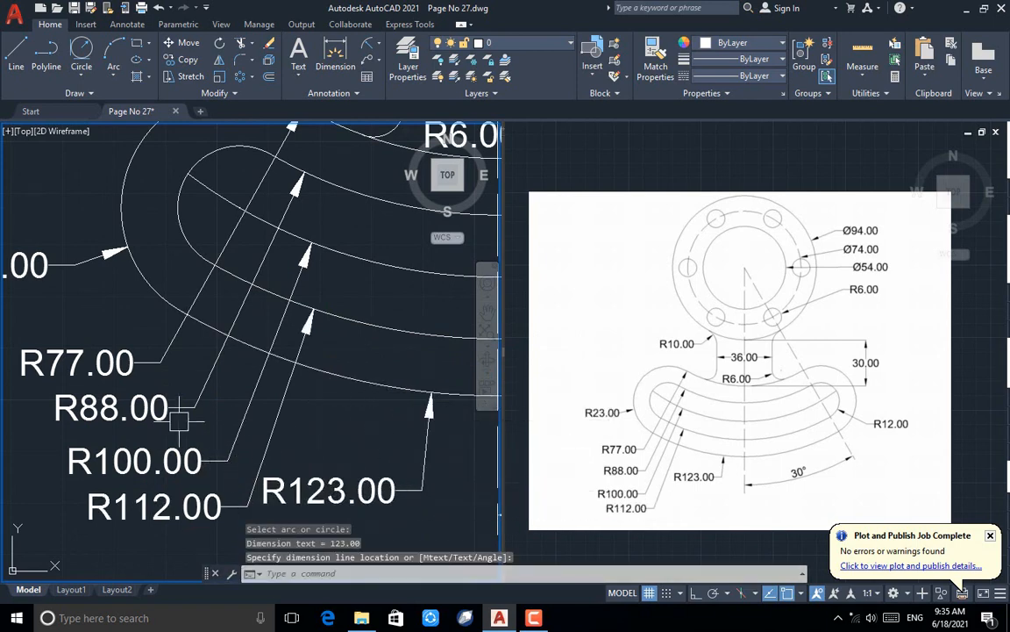
Add a radius dimension to the slot's right end arc, with its text outside the base to the lower right.
{"action": "scroll", "coordinate": [103, 412], "scroll_direction": "down", "scroll_amount": 4}
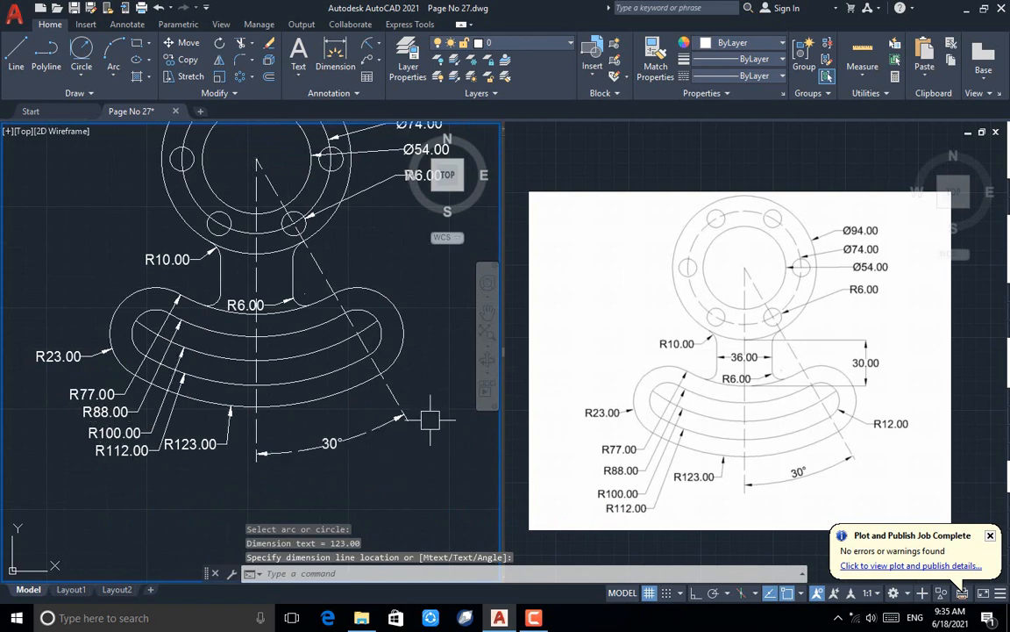
{"action": "scroll", "coordinate": [422, 343], "scroll_direction": "up", "scroll_amount": 4}
{"action": "key", "text": "Return"}
{"action": "left_click", "coordinate": [307, 332]}
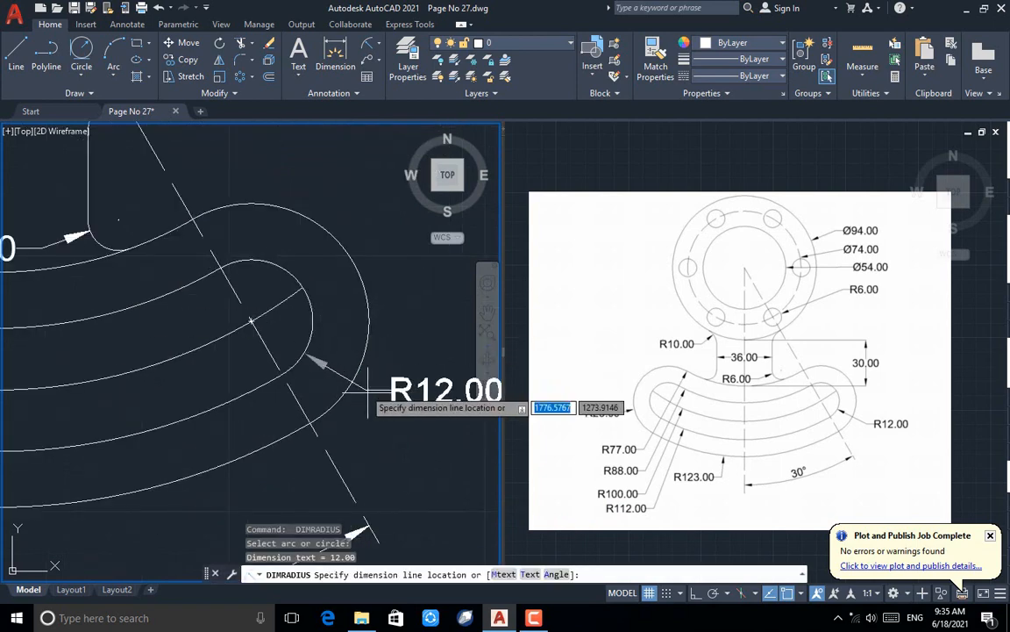
{"action": "left_click", "coordinate": [368, 432]}
{"action": "scroll", "coordinate": [367, 419], "scroll_direction": "down", "scroll_amount": 4}
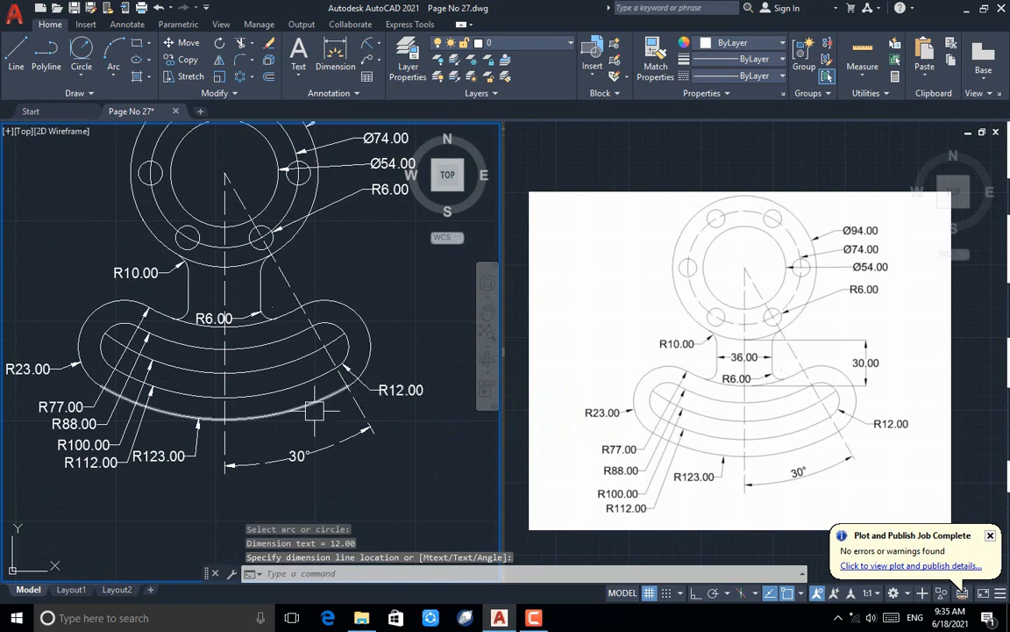
{"action": "scroll", "coordinate": [314, 411], "scroll_direction": "down", "scroll_amount": 2}
{"action": "key", "text": "Escape"}
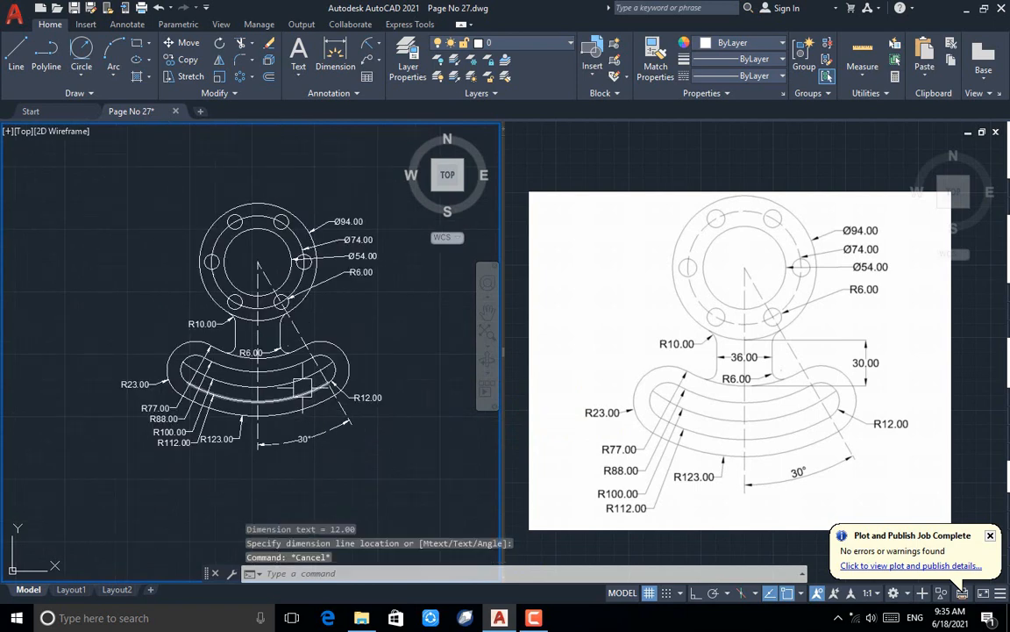
Add a vertical dimension from the ring's bottom to the base's upper arc along the centreline, placed to the right of the neck.
{"action": "left_click", "coordinate": [336, 60]}
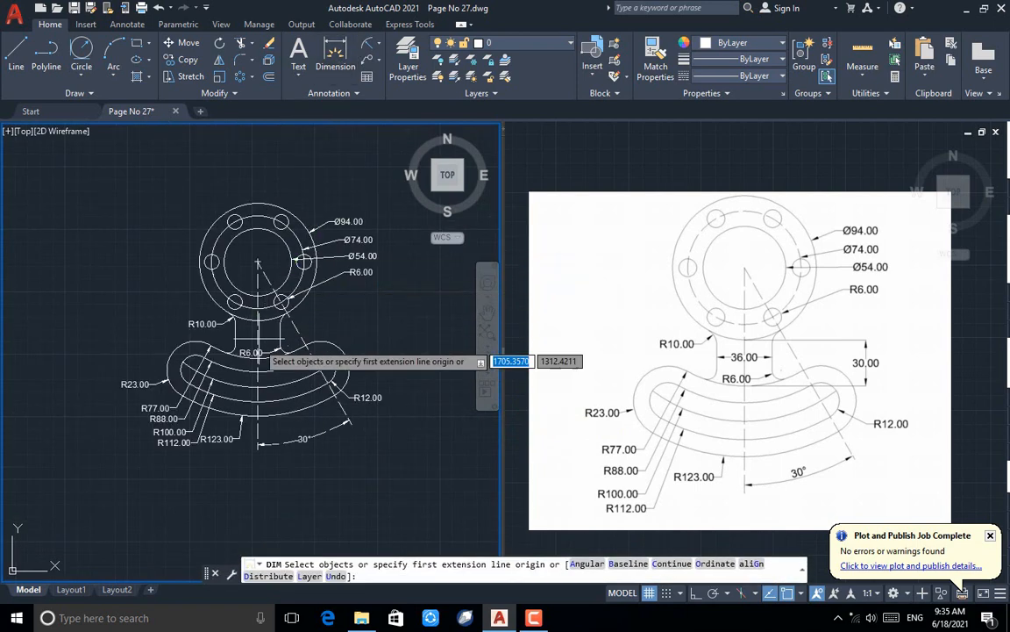
{"action": "scroll", "coordinate": [246, 386], "scroll_direction": "up", "scroll_amount": 4}
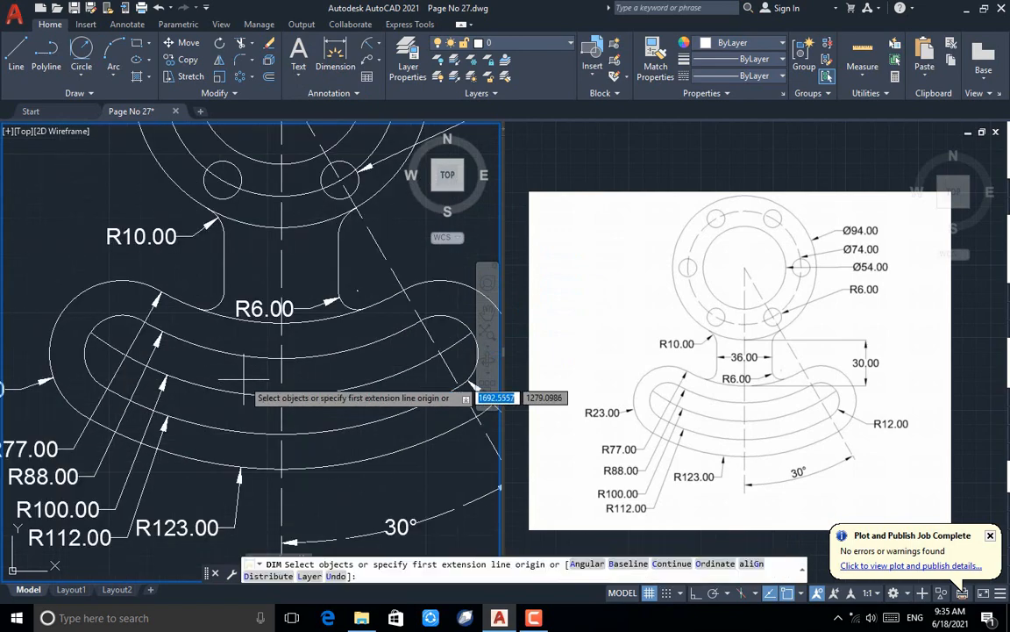
{"action": "left_click", "coordinate": [281, 228]}
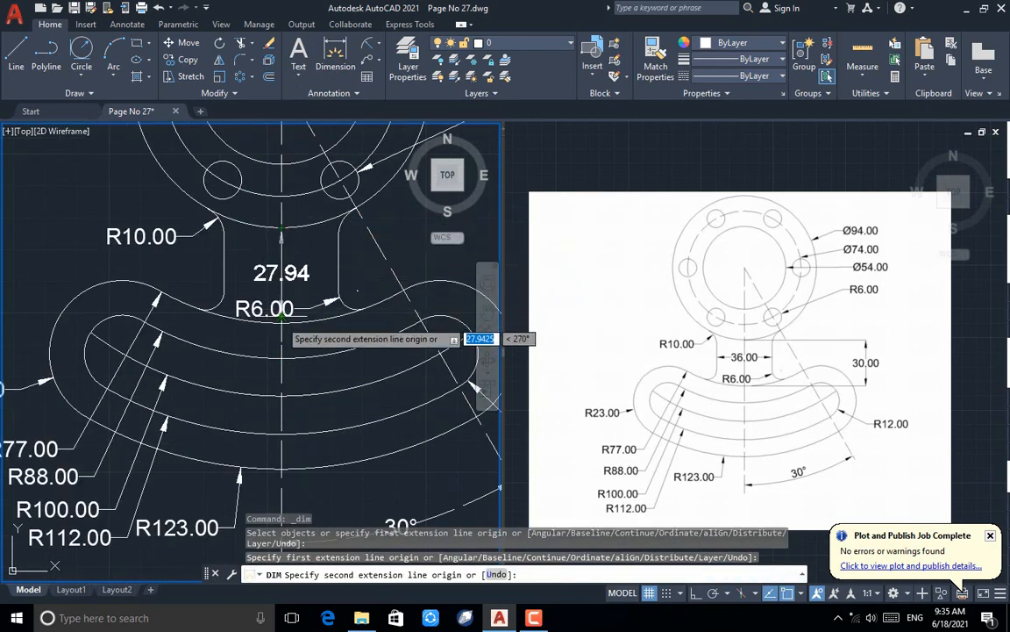
{"action": "left_click", "coordinate": [281, 322]}
{"action": "scroll", "coordinate": [167, 321], "scroll_direction": "down", "scroll_amount": 5}
{"action": "left_click", "coordinate": [313, 304]}
Add a horizontal dimension across the neck between the midpoints of its two vertical edges, with the text inside the neck.
{"action": "scroll", "coordinate": [208, 303], "scroll_direction": "up", "scroll_amount": 3}
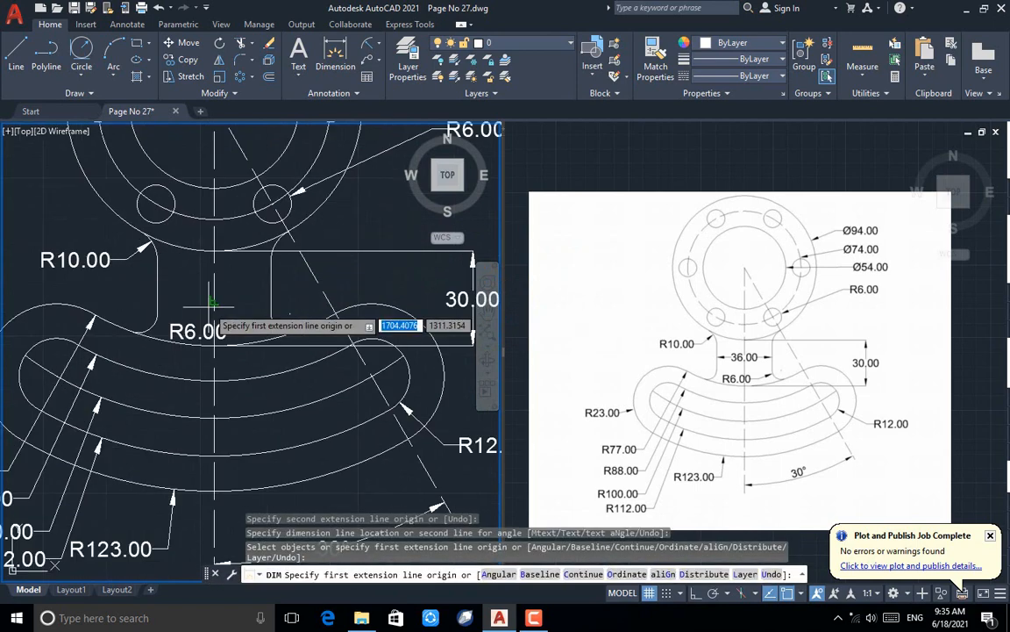
{"action": "left_click", "coordinate": [156, 286]}
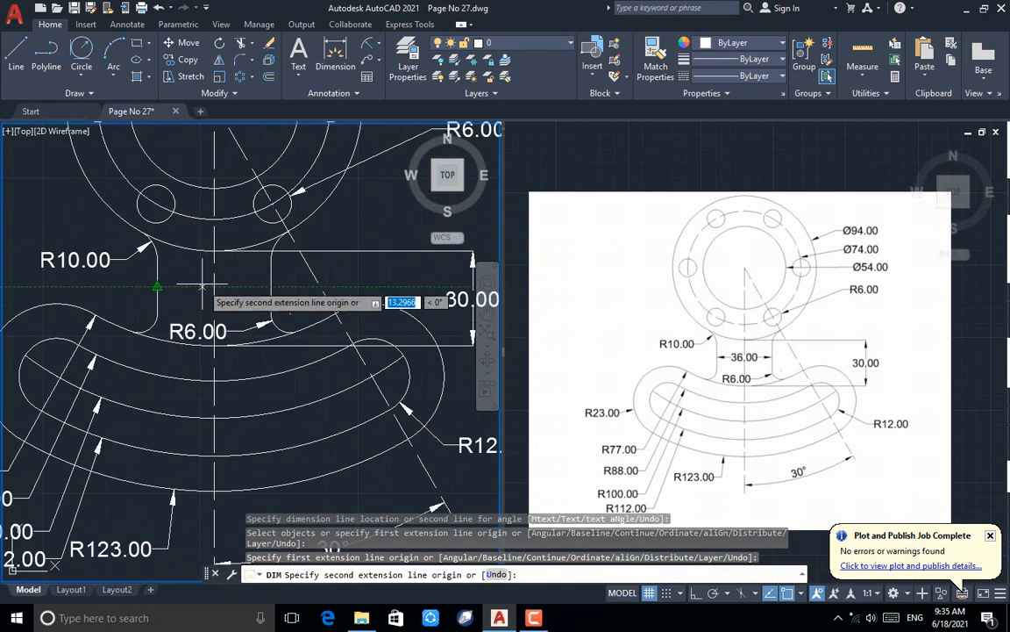
{"action": "left_click", "coordinate": [270, 286]}
{"action": "left_click", "coordinate": [270, 286]}
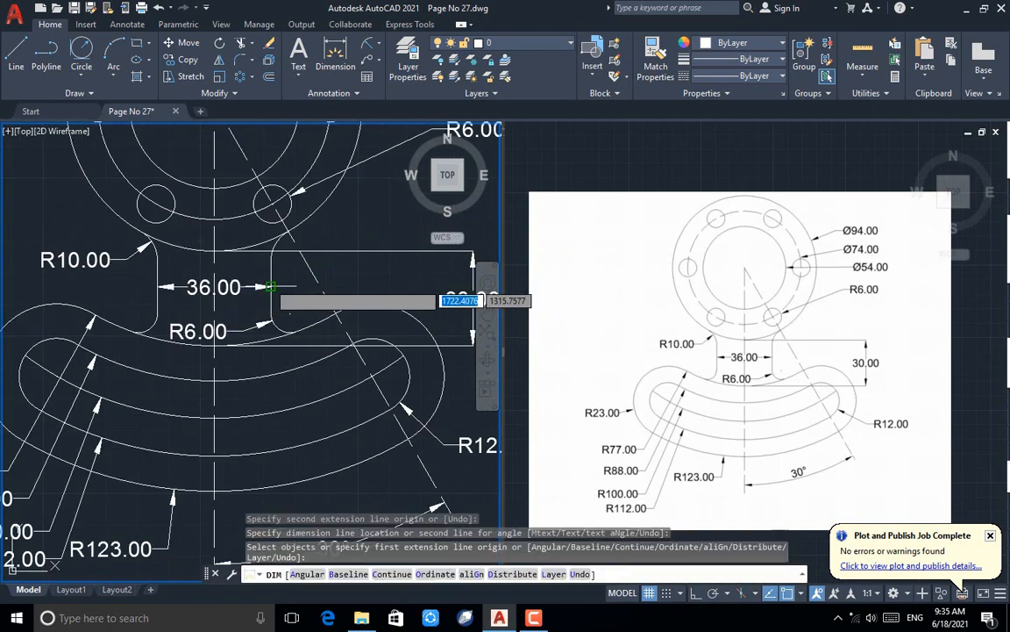
{"action": "key", "text": "Escape"}
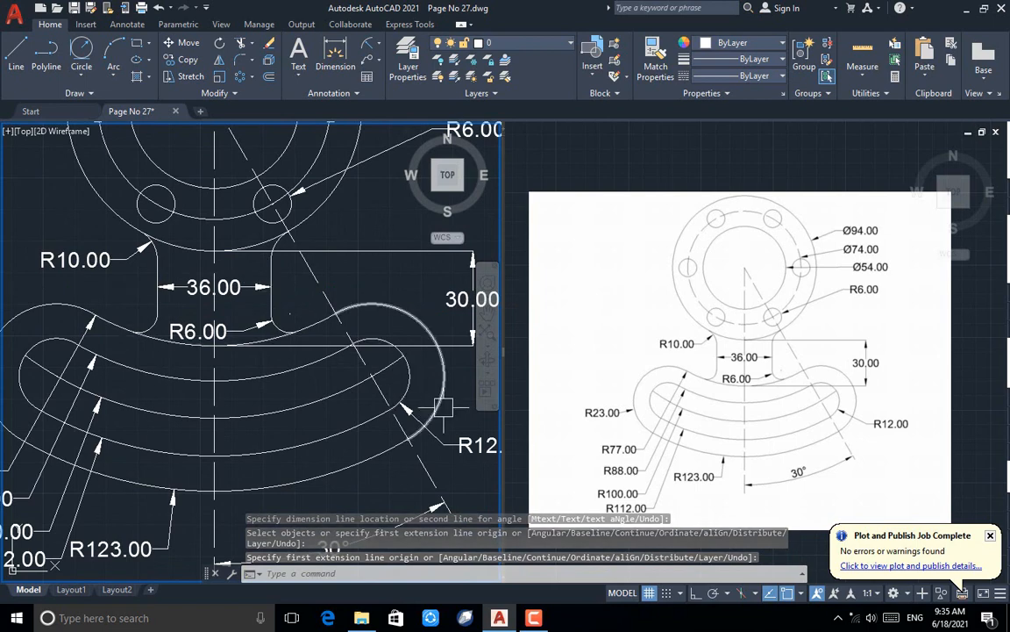
{"action": "scroll", "coordinate": [293, 377], "scroll_direction": "down", "scroll_amount": 3}
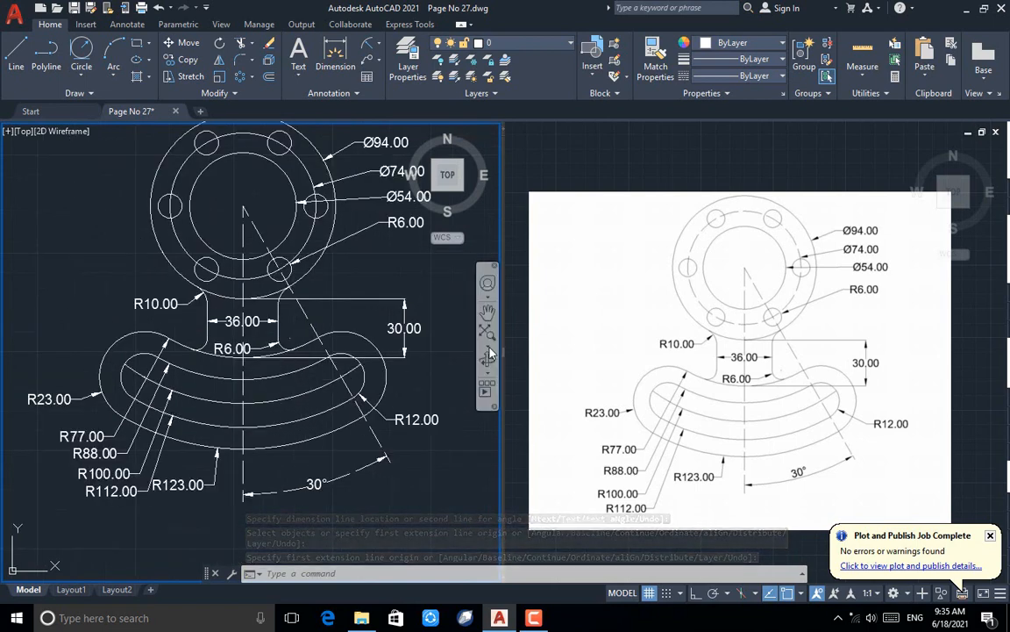
{"action": "left_click", "coordinate": [488, 313]}
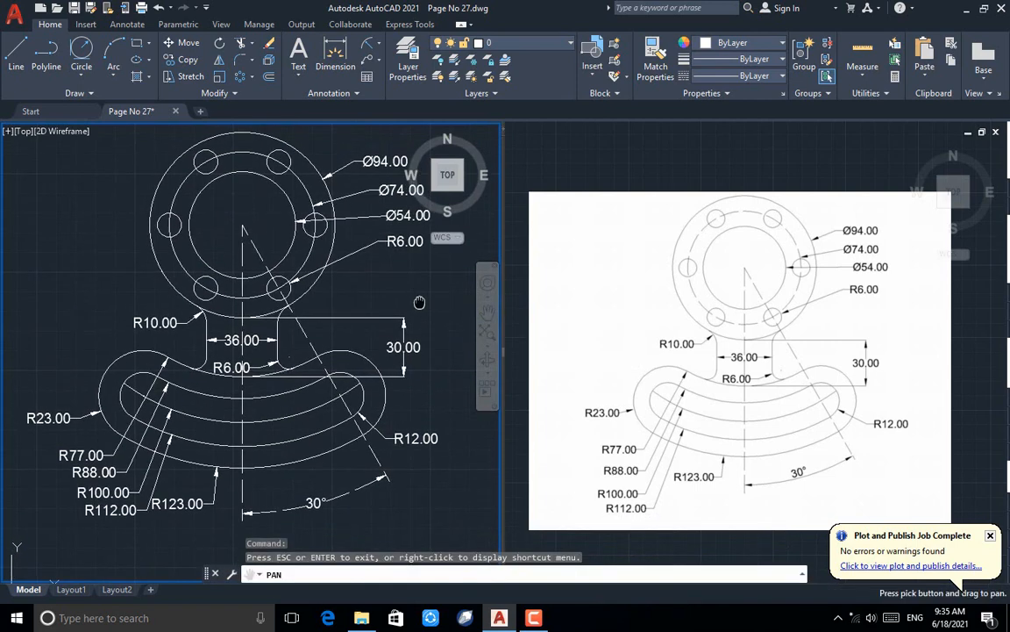